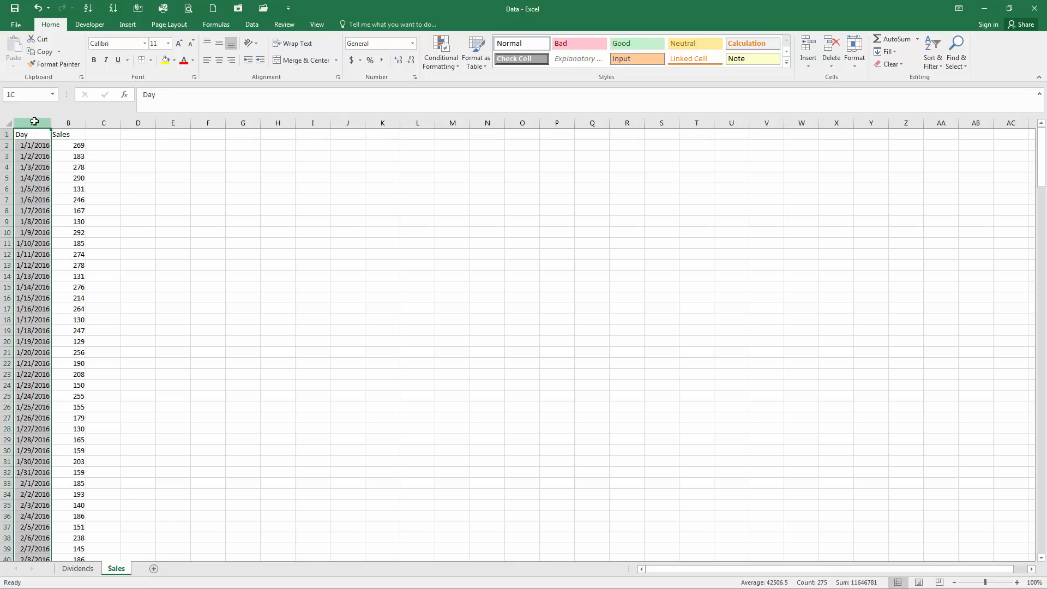
Step: Calculate the average of the sales values in B2:B10 with an AVERAGE formula in cell D2
{"action": "left_click", "coordinate": [67, 122]}
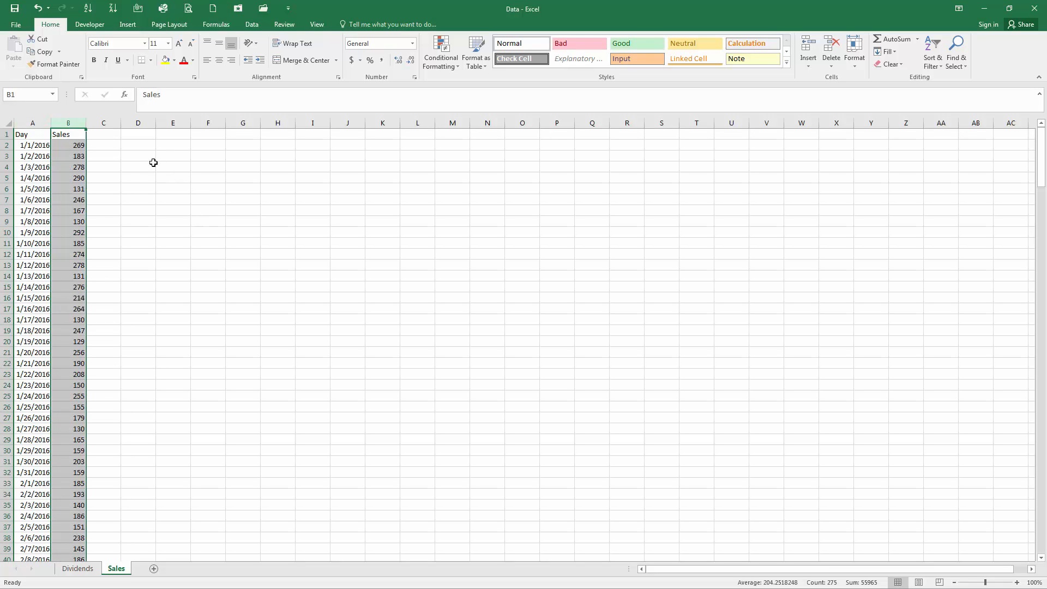
{"action": "left_click", "coordinate": [138, 147]}
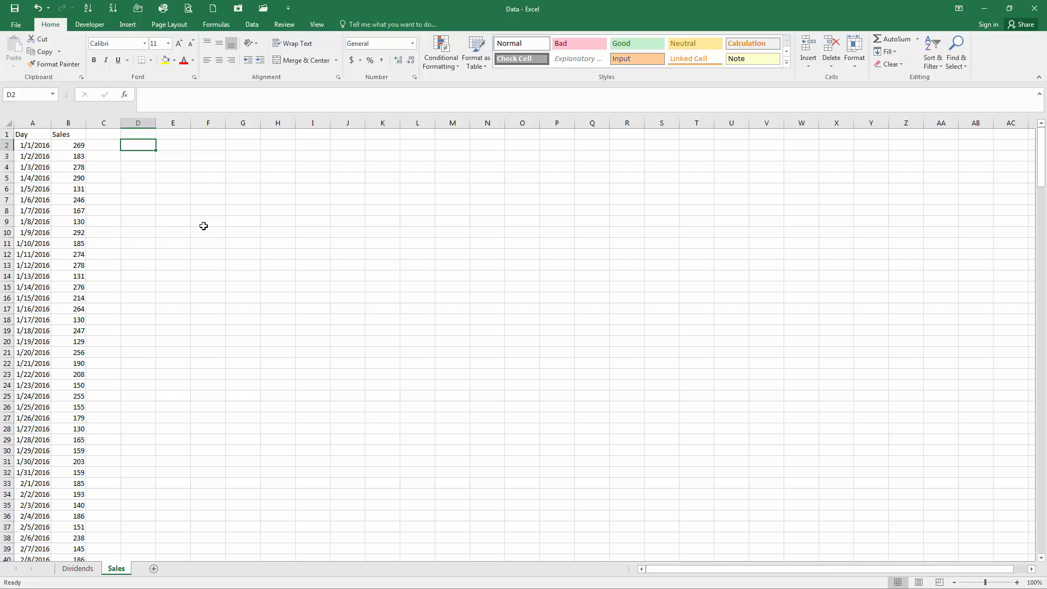
{"action": "type", "text": "=average"}
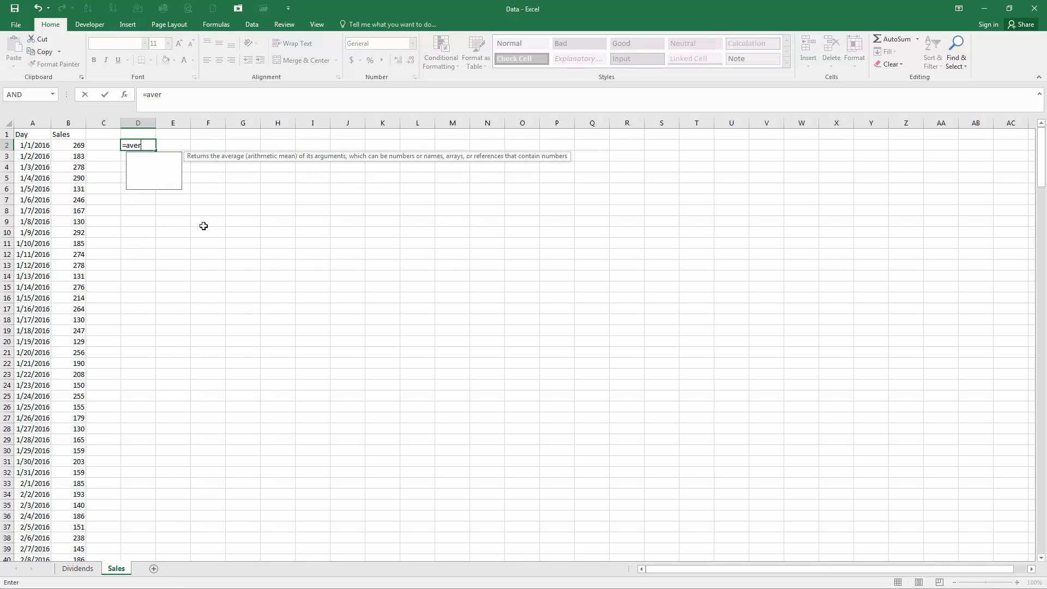
{"action": "type", "text": "("}
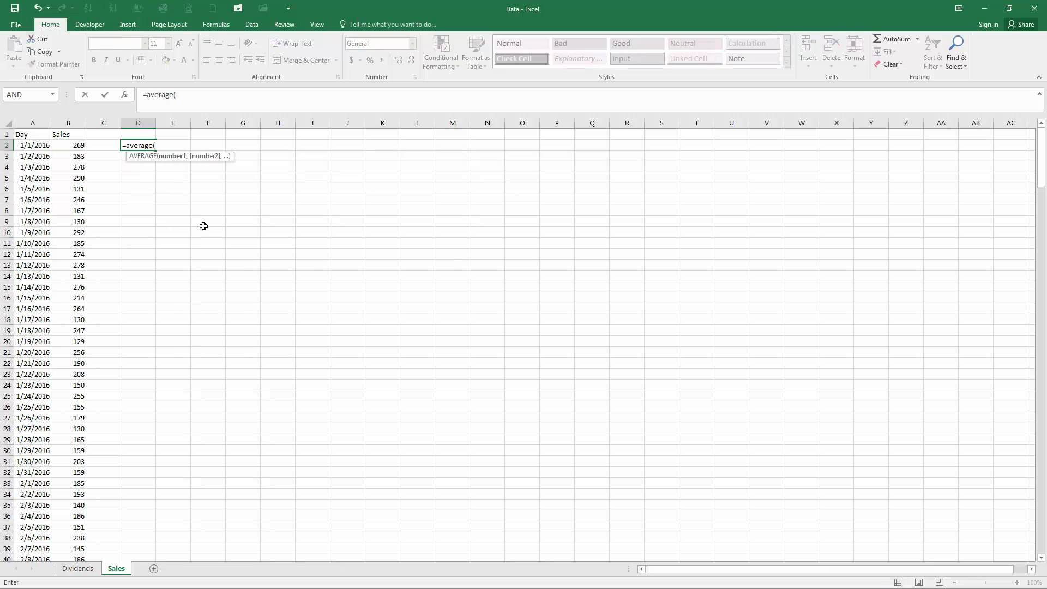
{"action": "left_click_drag", "start_coordinate": [77, 146], "coordinate": [64, 233]}
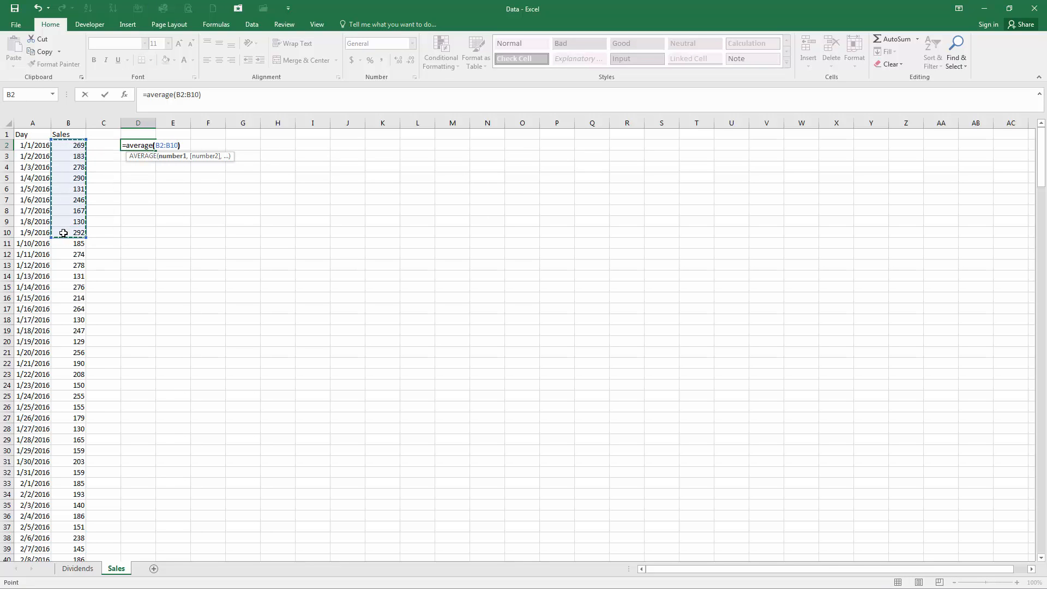
{"action": "key", "text": "Return"}
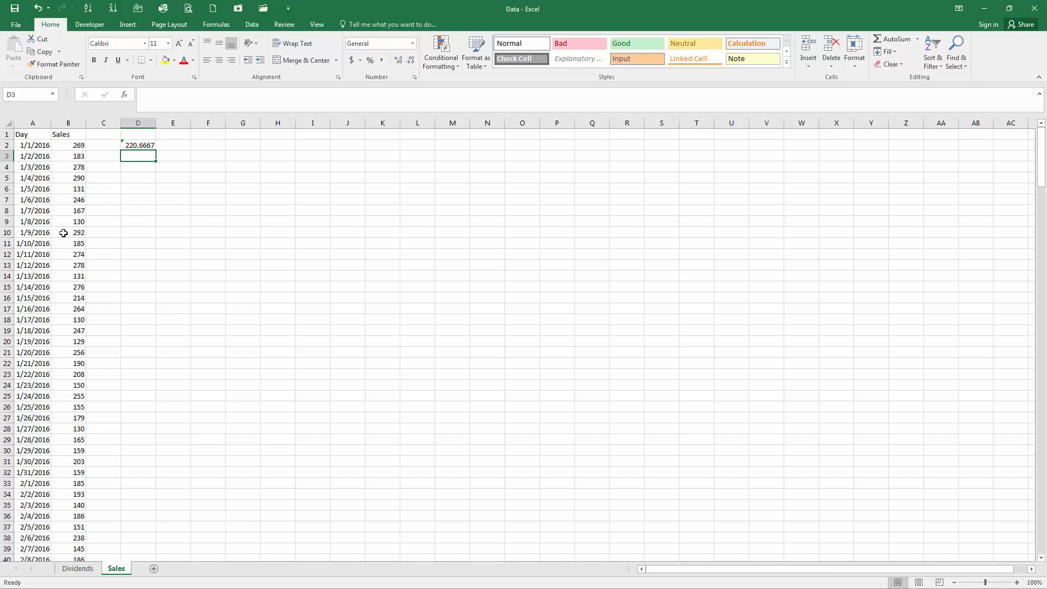
Step: Calculate the average of the entire Sales column with an AVERAGE formula over B:B in cell D3
{"action": "type", "text": "=average("}
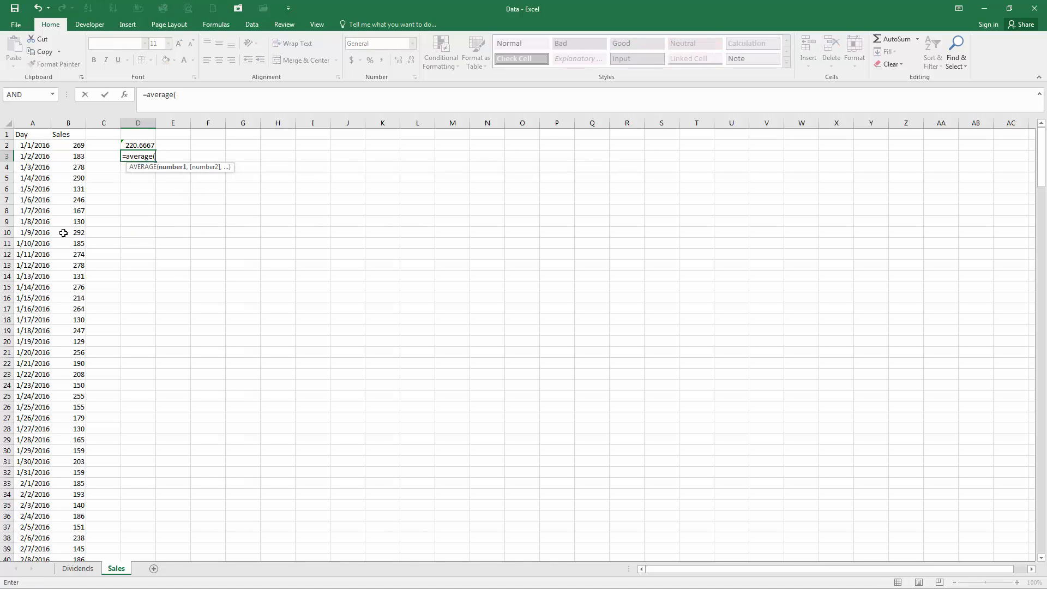
{"action": "left_click", "coordinate": [74, 116]}
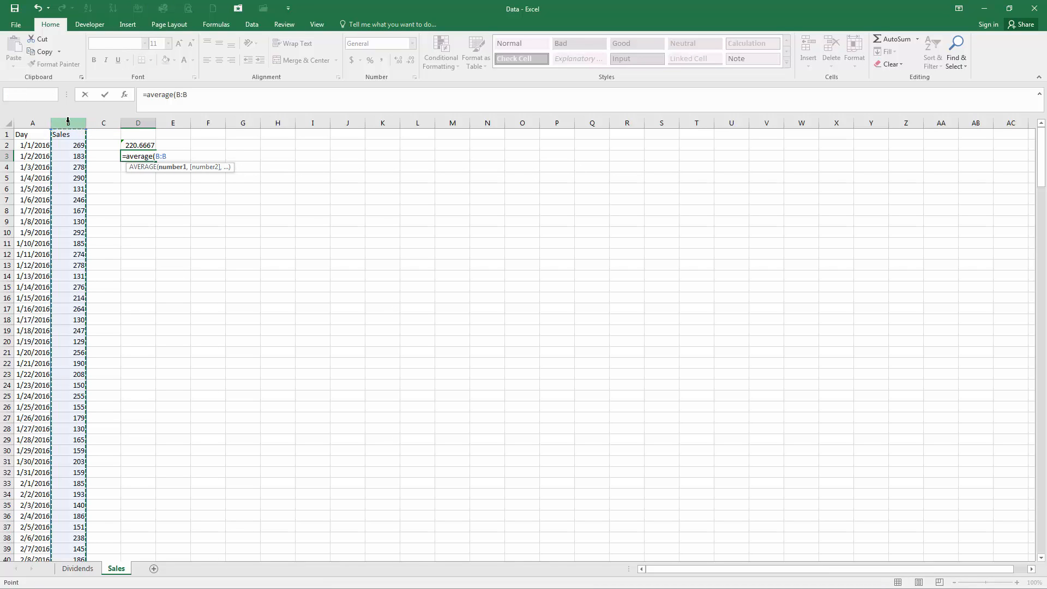
{"action": "key", "text": "Return"}
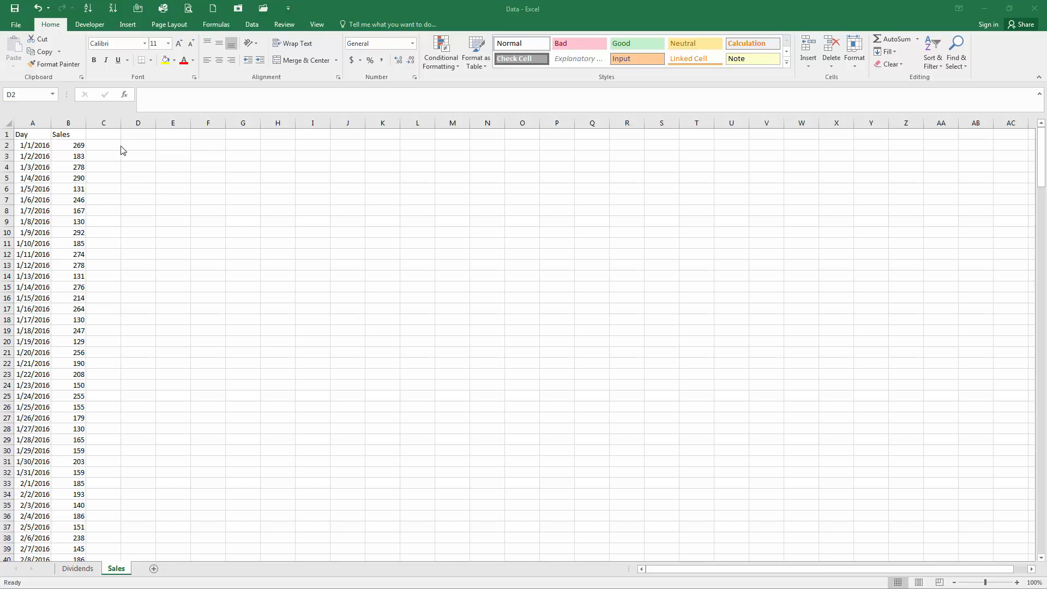
{"action": "left_click", "coordinate": [80, 126]}
{"action": "left_click", "coordinate": [80, 126]}
{"action": "left_click", "coordinate": [42, 124]}
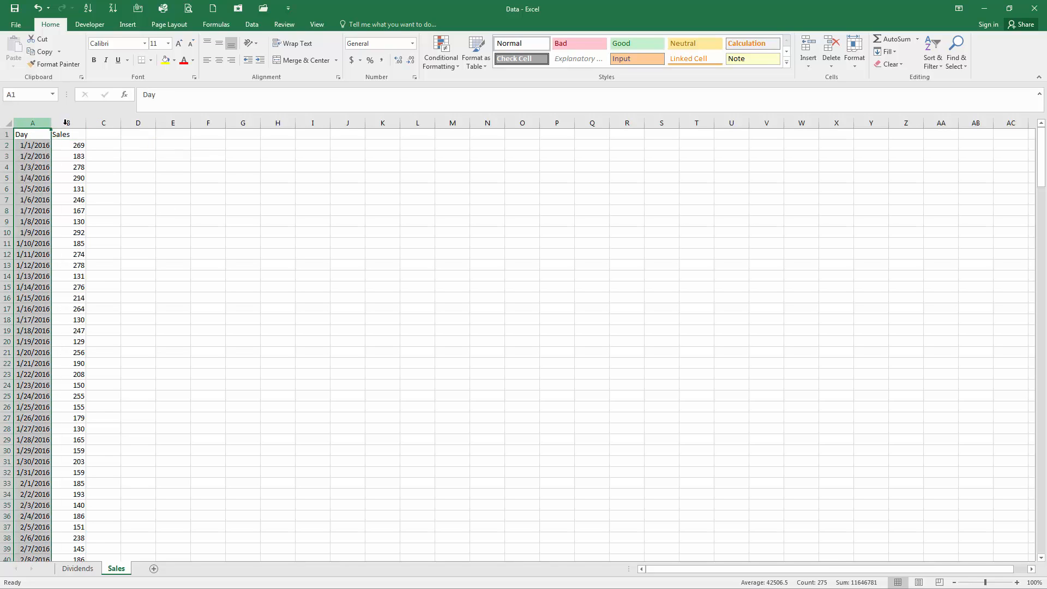
{"action": "left_click", "coordinate": [67, 124]}
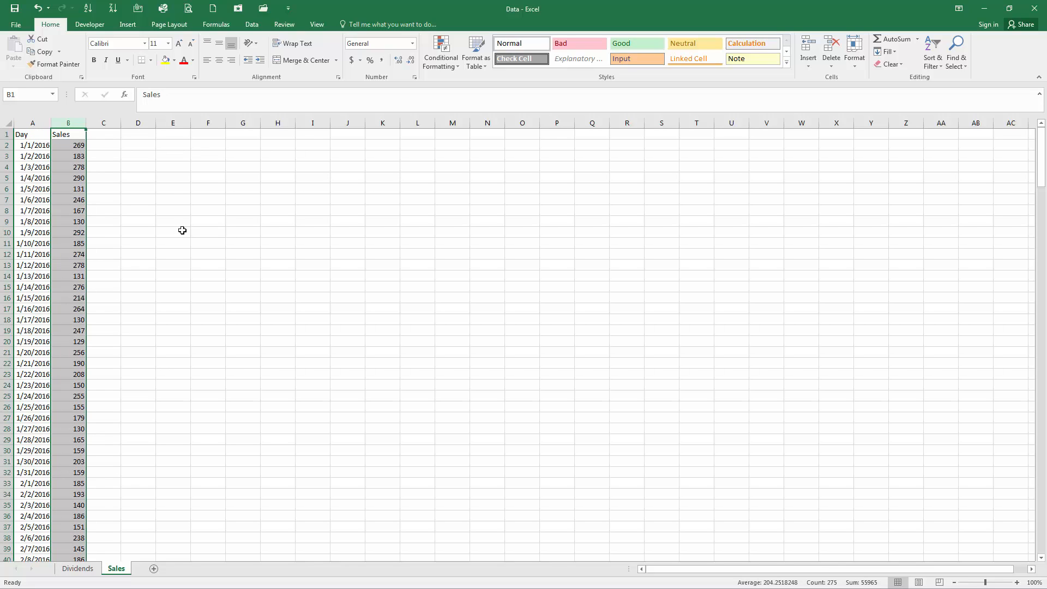
{"action": "left_click", "coordinate": [192, 203]}
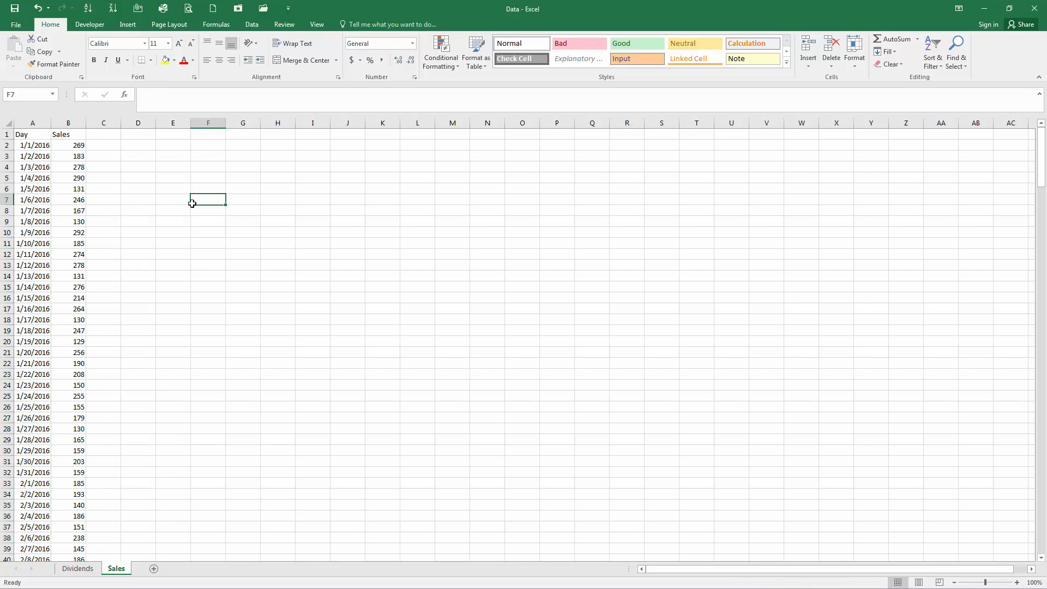
Step: Add the header "Day" in cell C1 beside the Sales column
{"action": "left_click", "coordinate": [96, 132]}
{"action": "type", "text": "Day"}
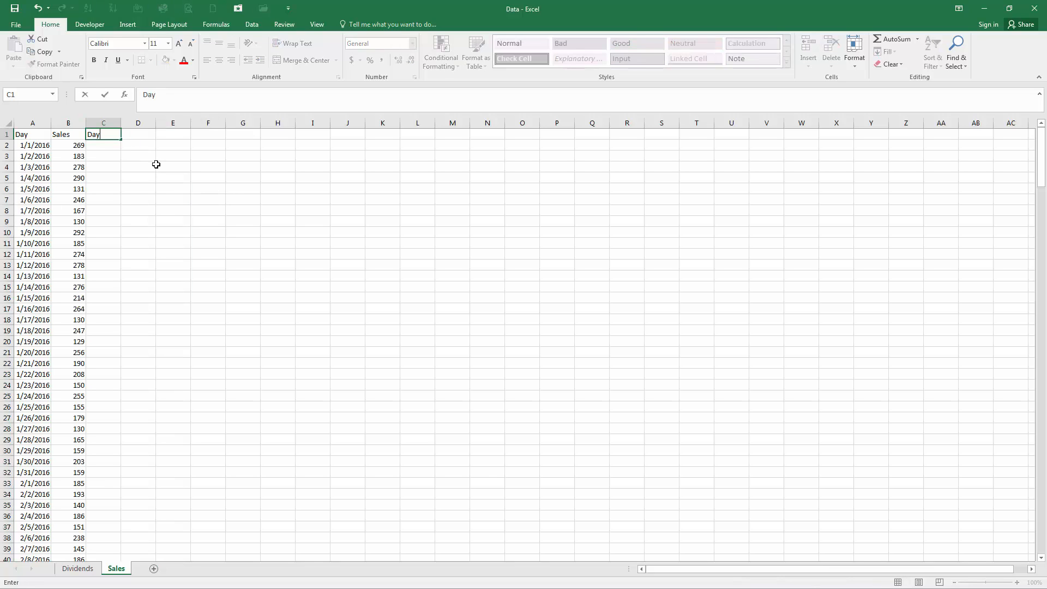
{"action": "key", "text": "Return"}
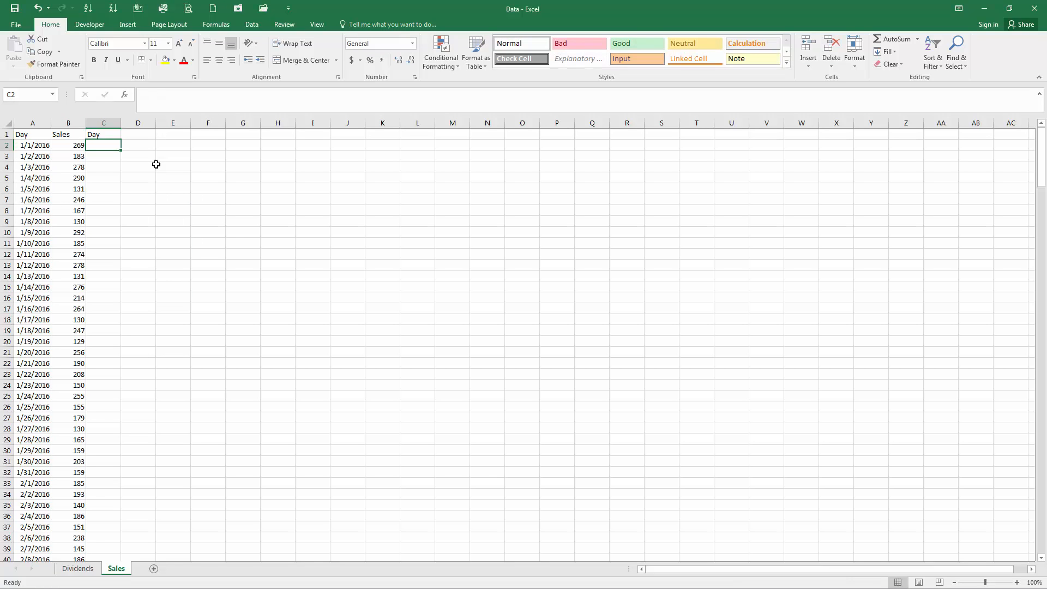
Step: Enter the formula =WEEKDAY(A2) in cell C2 to get the weekday number of the first date
{"action": "type", "text": "="}
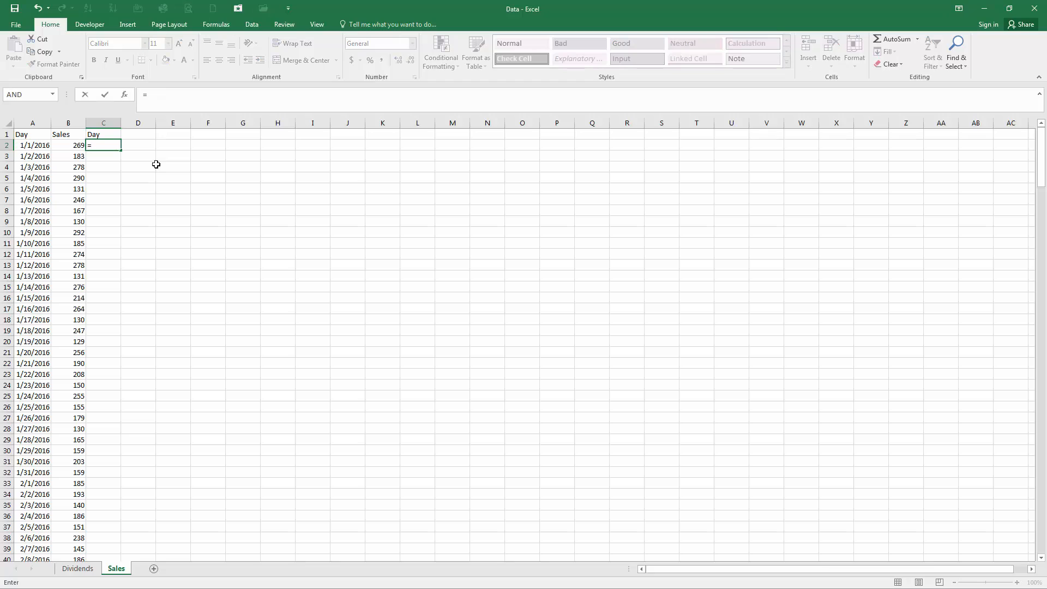
{"action": "type", "text": "wor"}
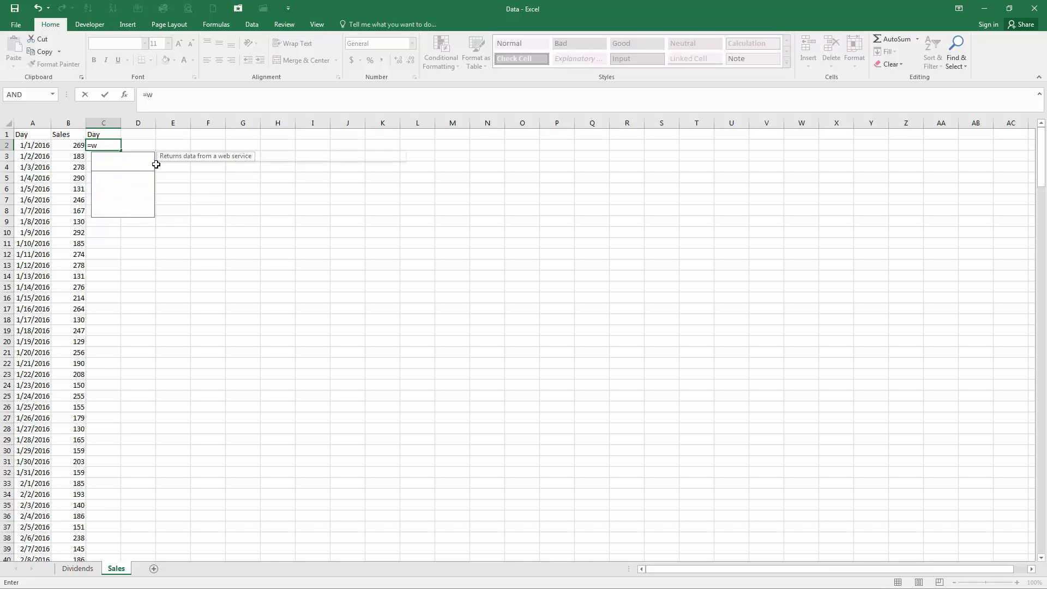
{"action": "key", "text": "BackSpace"}
{"action": "key", "text": "BackSpace"}
{"action": "type", "text": "ee"}
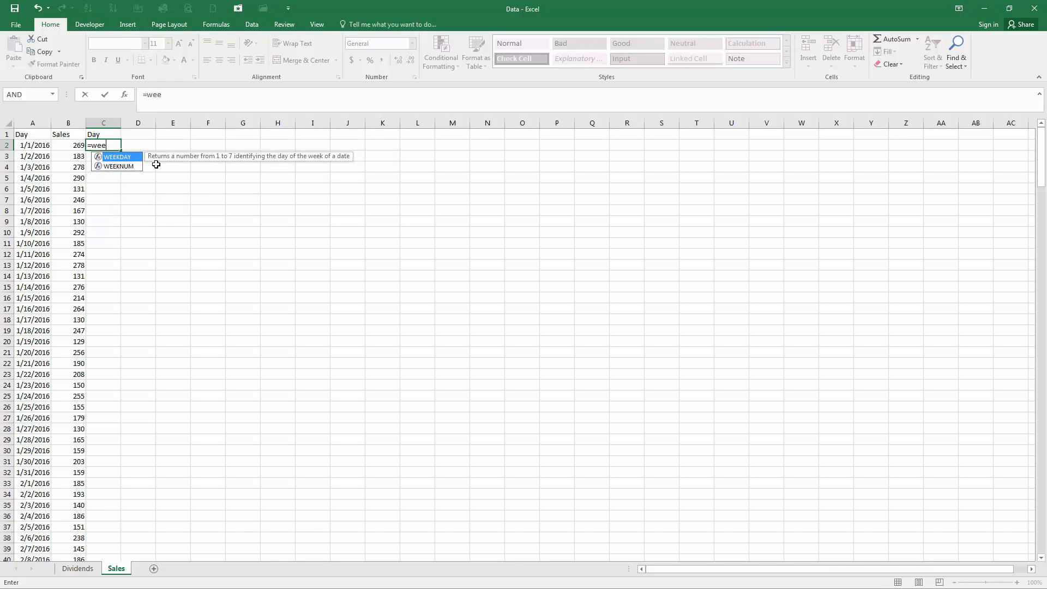
{"action": "type", "text": "kd"}
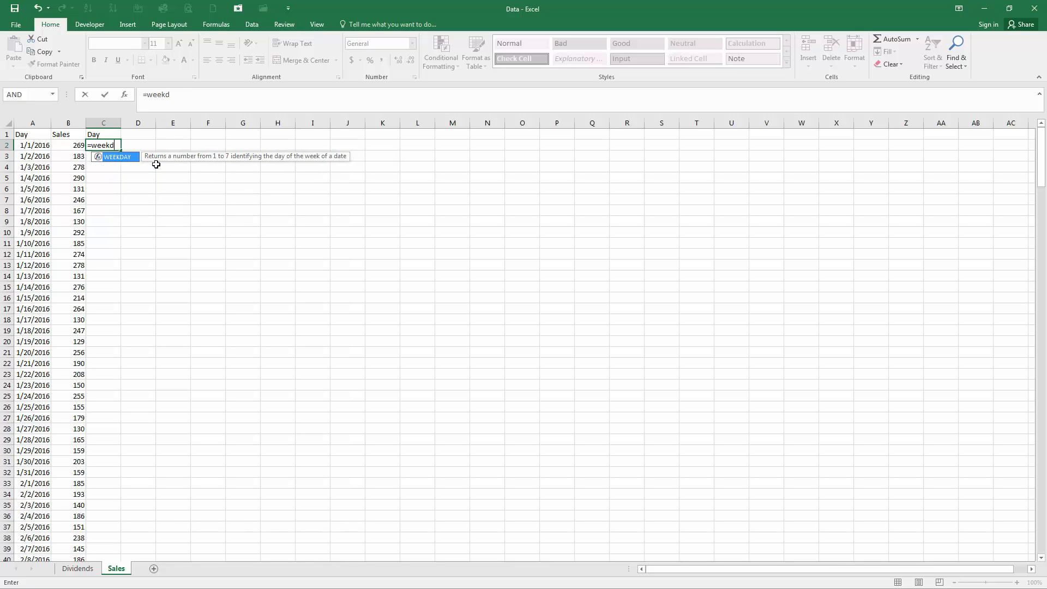
{"action": "type", "text": "ay("}
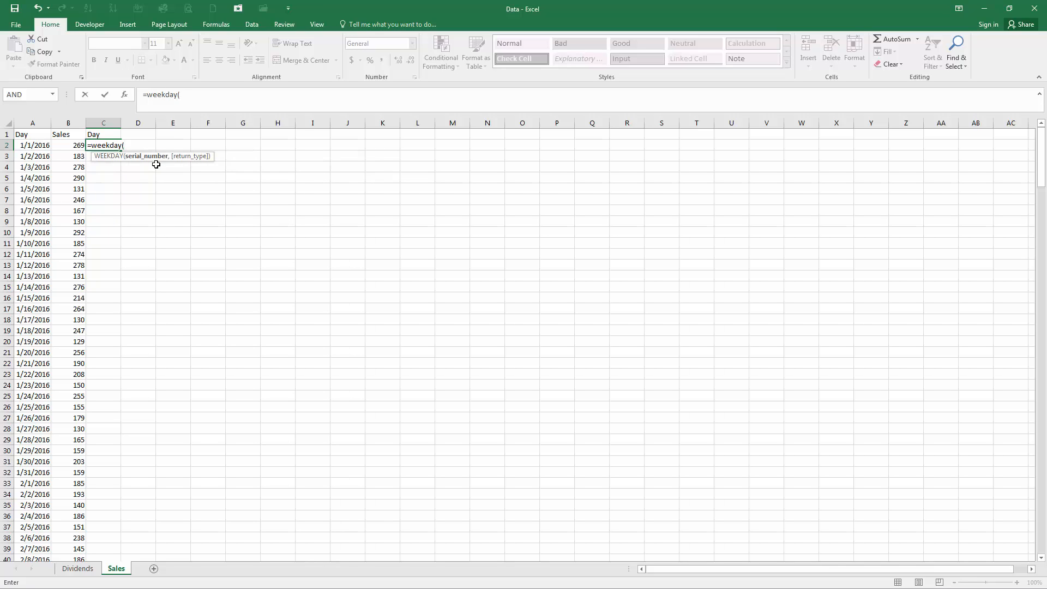
{"action": "key", "text": "Left"}
{"action": "key", "text": "Left"}
{"action": "type", "text": ")"}
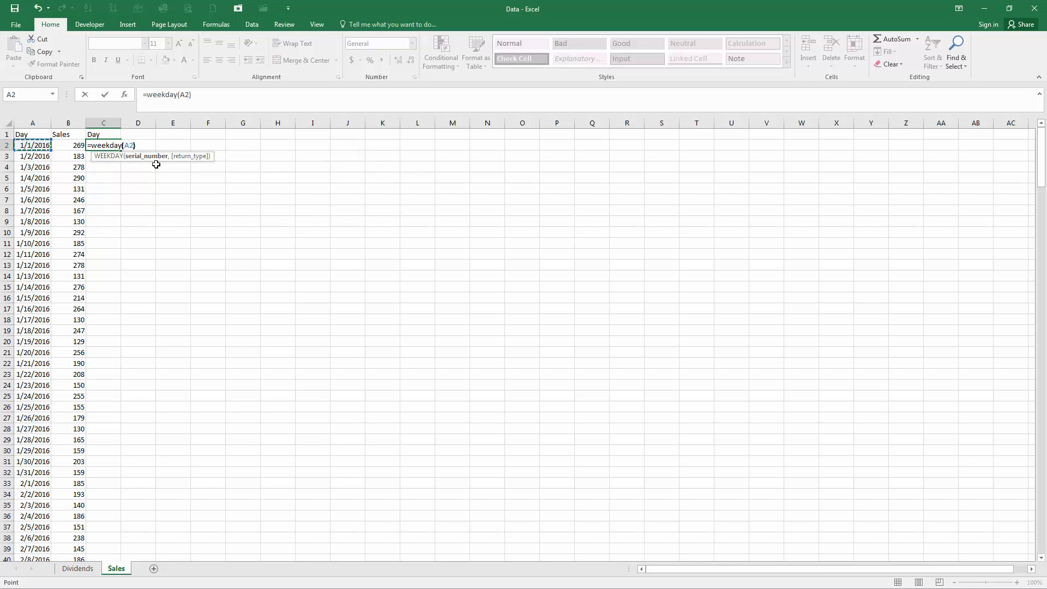
{"action": "key", "text": "Return"}
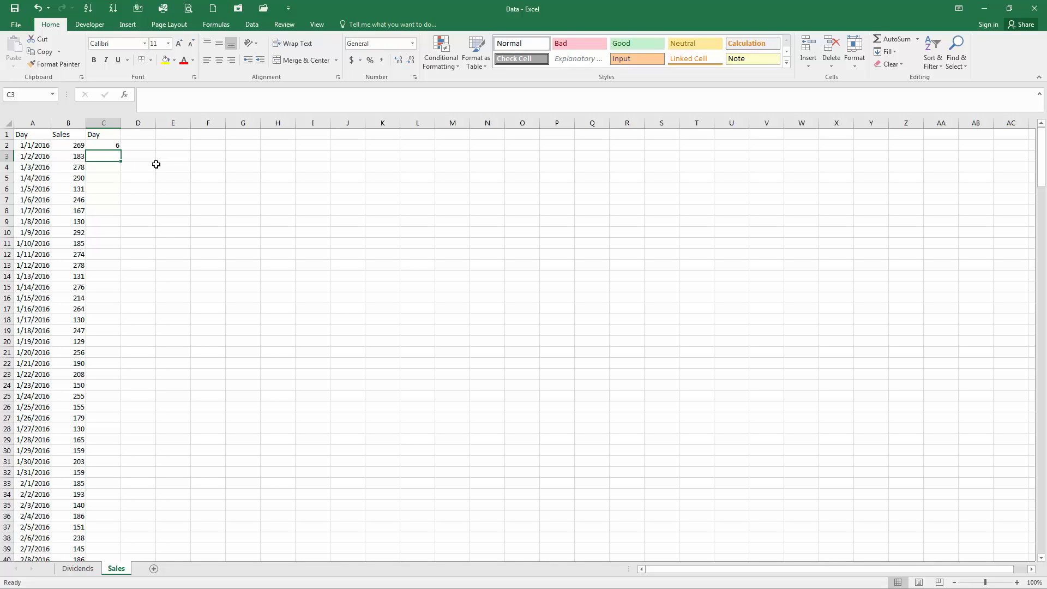
Step: Fill the WEEKDAY formula from C2 down column C for all the dates
{"action": "left_click", "coordinate": [114, 145]}
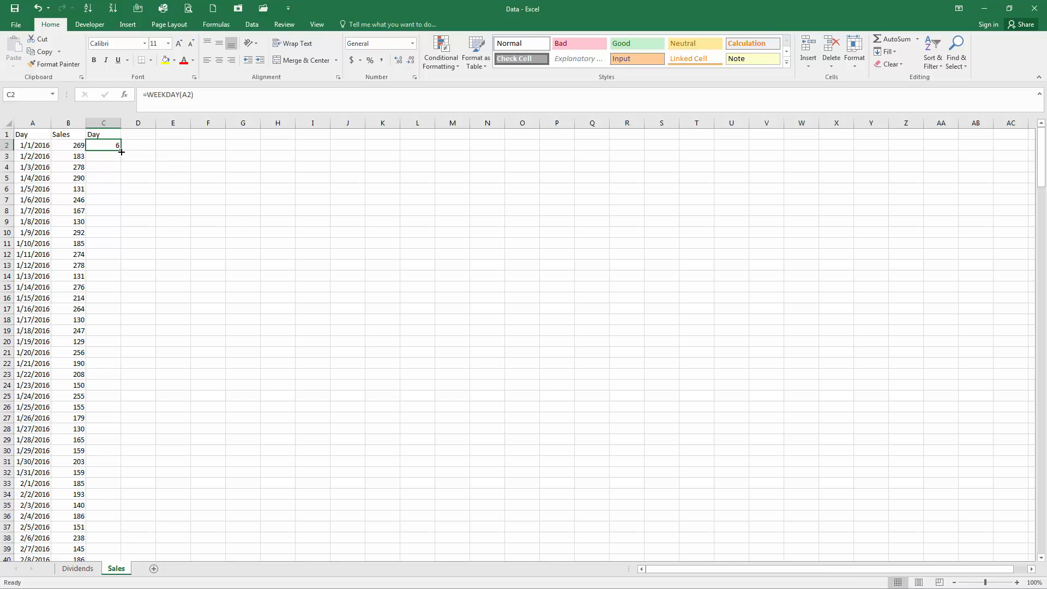
{"action": "double_click", "coordinate": [121, 151]}
{"action": "scroll", "coordinate": [112, 196], "scroll_direction": "down", "scroll_amount": 5}
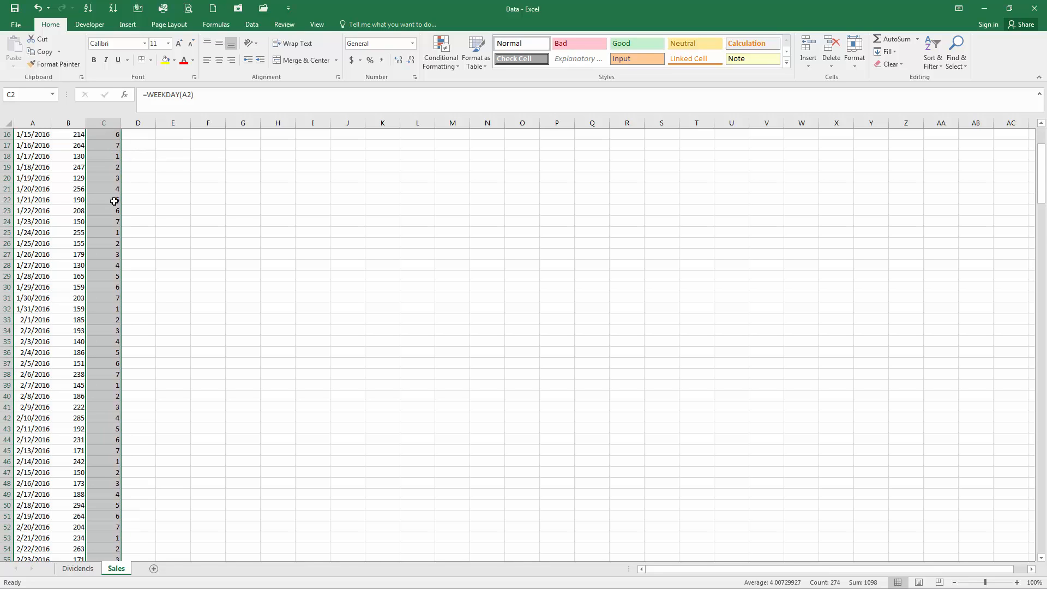
{"action": "scroll", "coordinate": [111, 204], "scroll_direction": "up", "scroll_amount": 5}
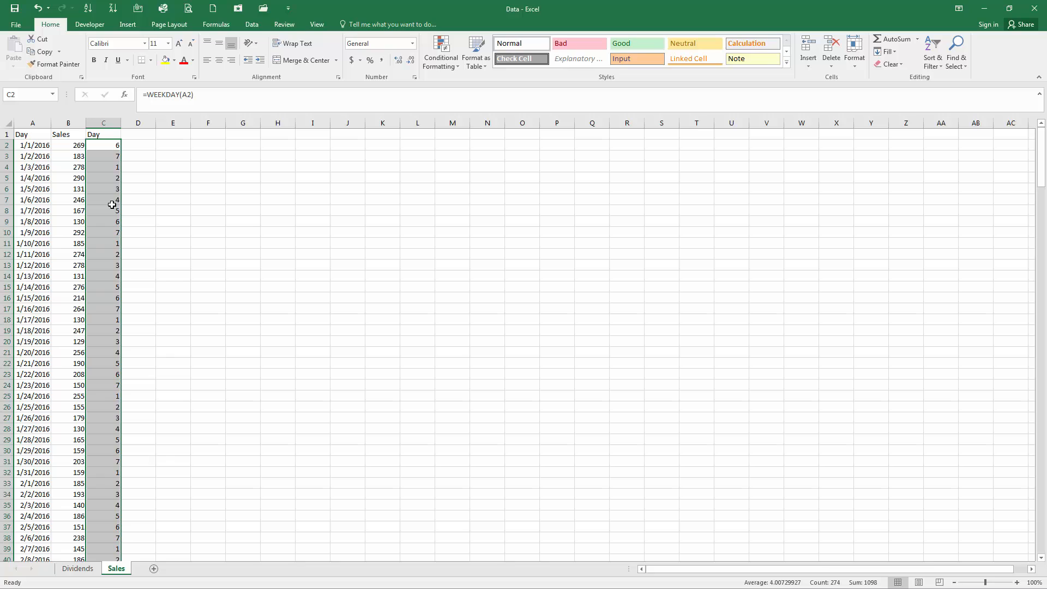
Step: Enter the weekday numbers 1 to 7 across row 4, from F4 to L4
{"action": "left_click", "coordinate": [198, 168]}
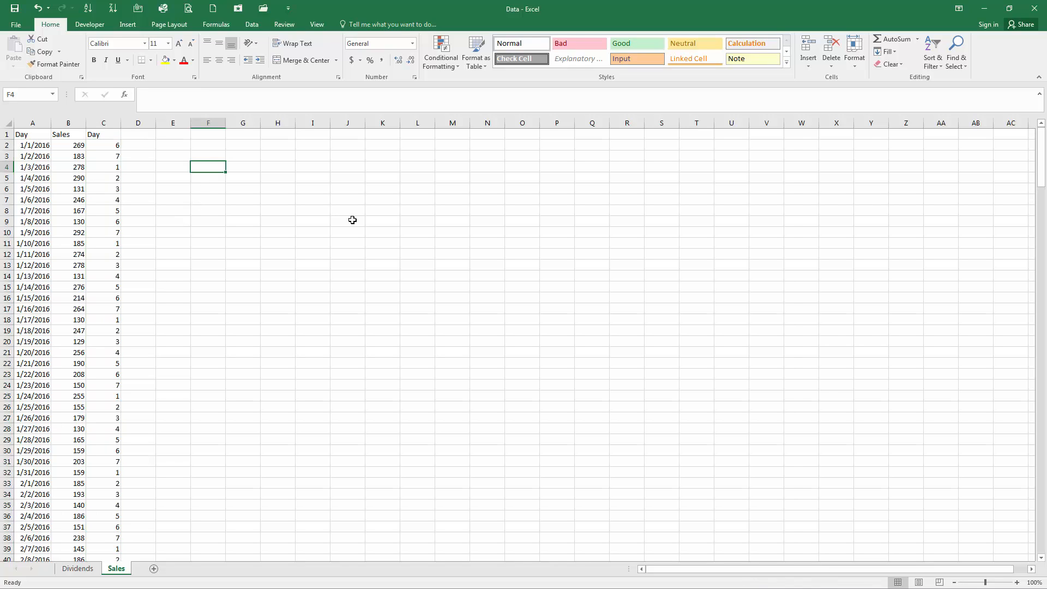
{"action": "type", "text": "1\t2\t"}
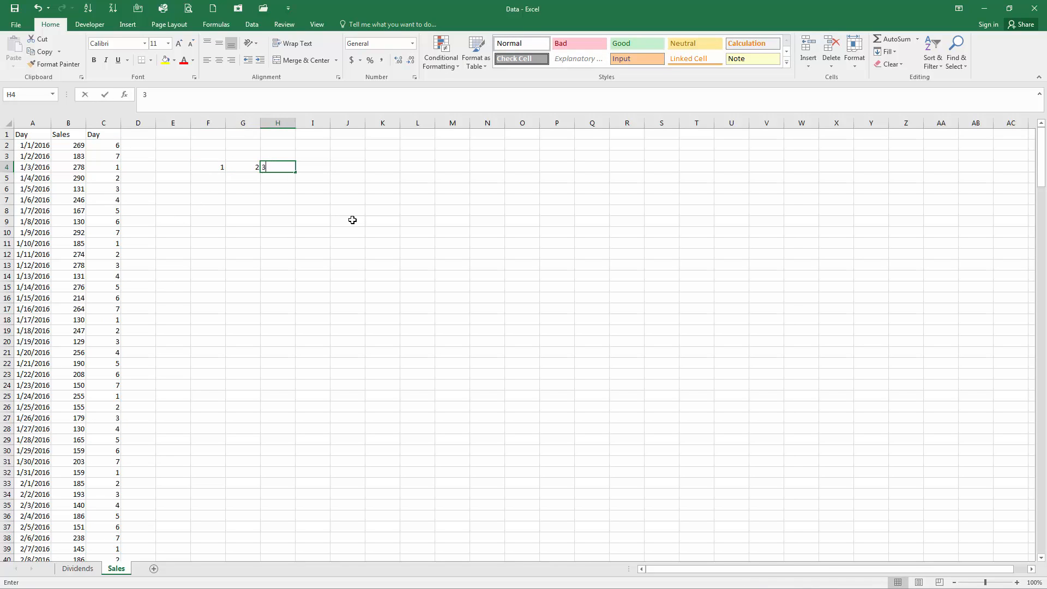
{"action": "type", "text": "3\t4\t5\t6\t7"}
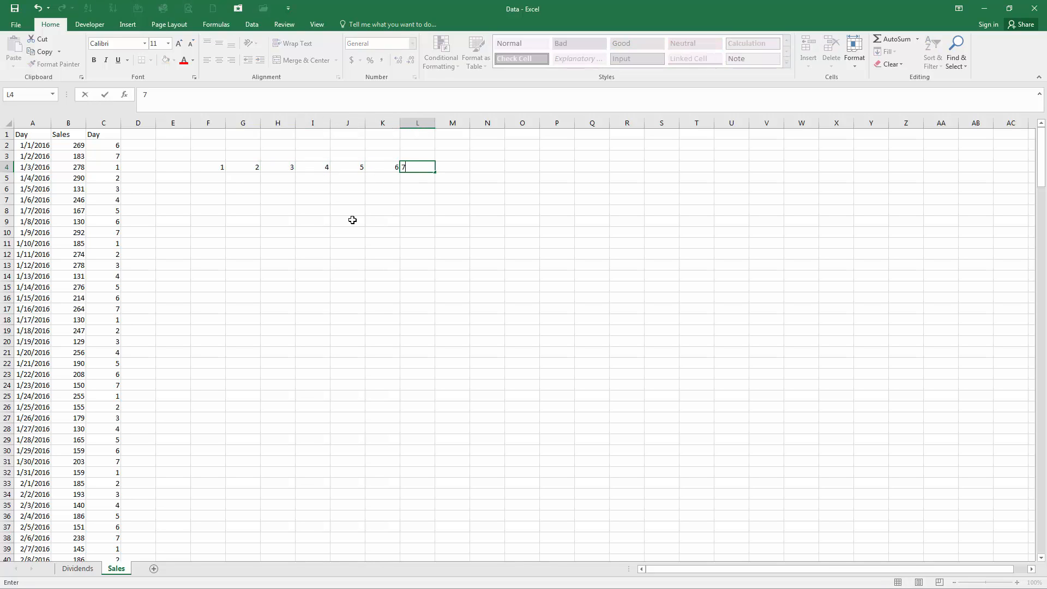
{"action": "key", "text": "Return"}
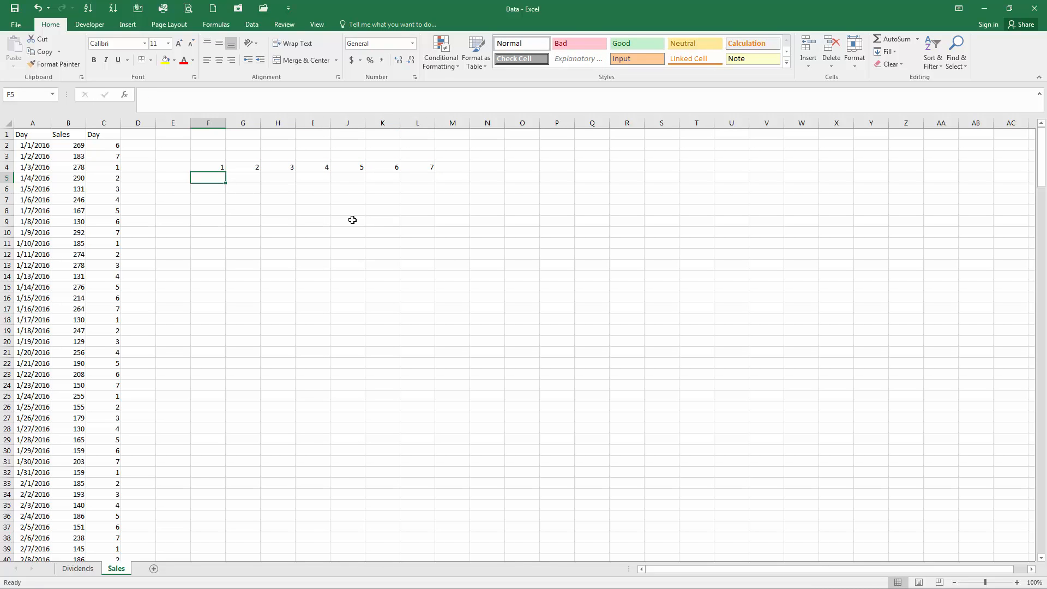
Step: Enter the formula =AVERAGEIF(C:C,F4,B:B) in cell F5 to average the sales for weekday 1
{"action": "type", "text": "="}
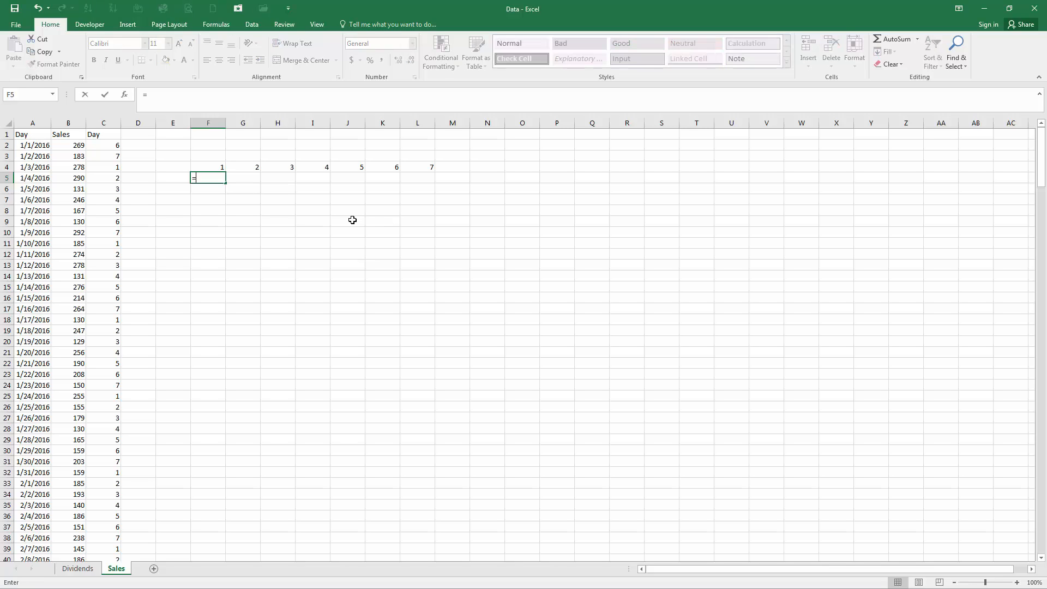
{"action": "type", "text": "averagei"}
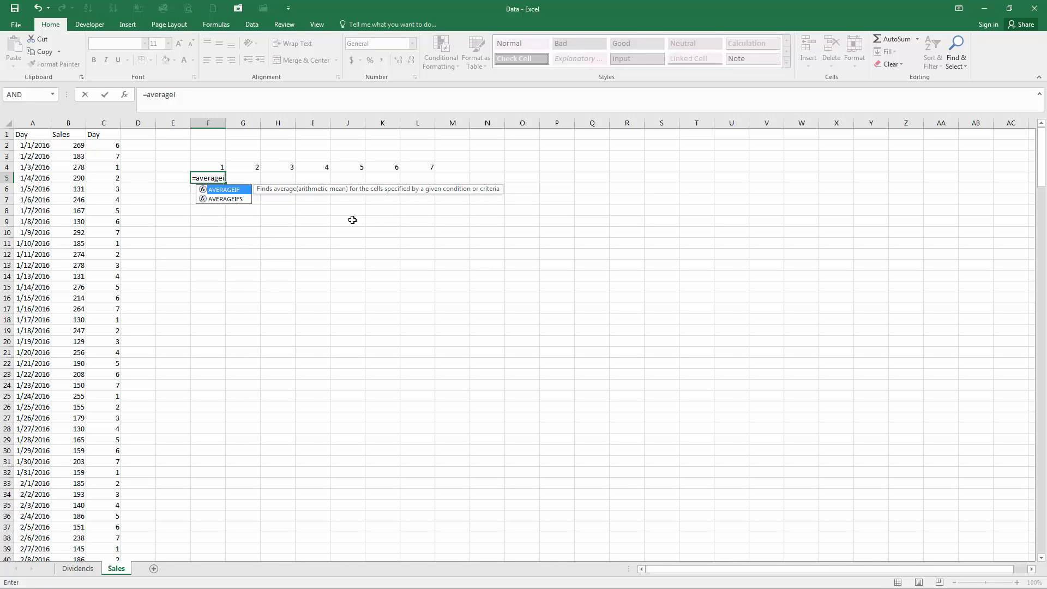
{"action": "type", "text": "f("}
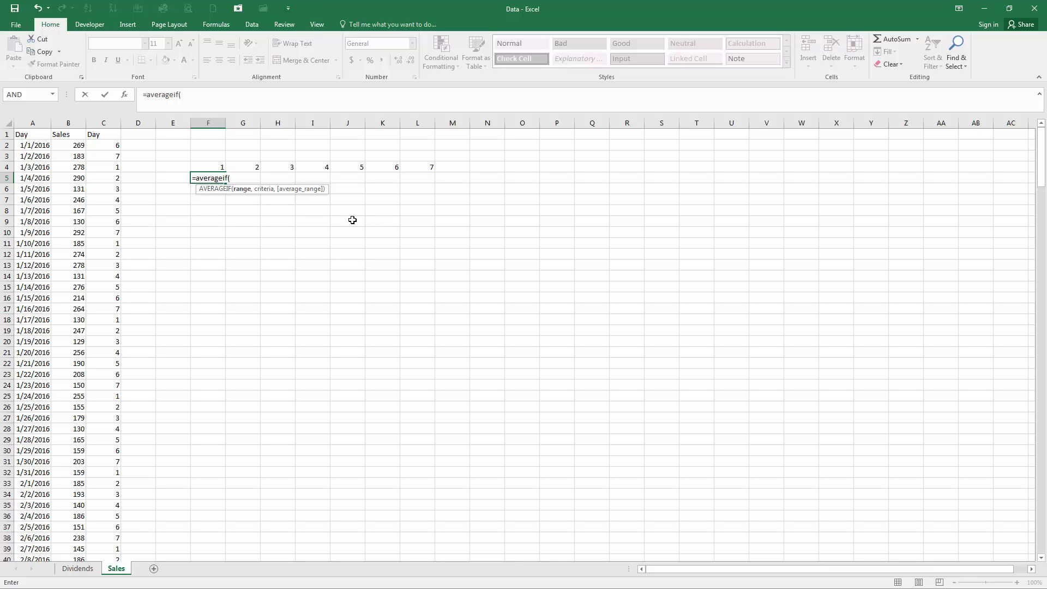
{"action": "left_click", "coordinate": [105, 123]}
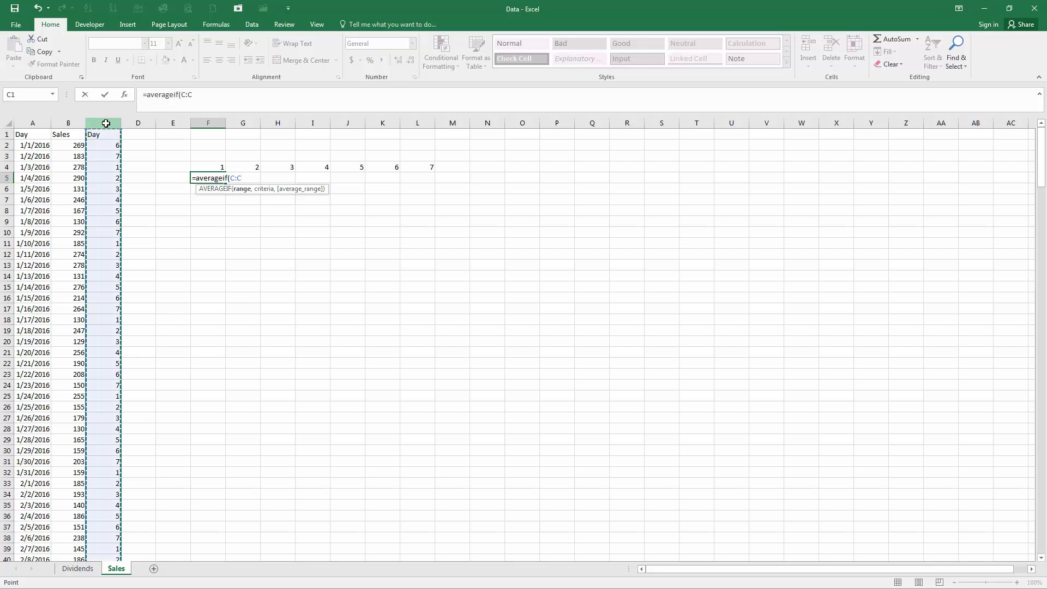
{"action": "type", "text": ","}
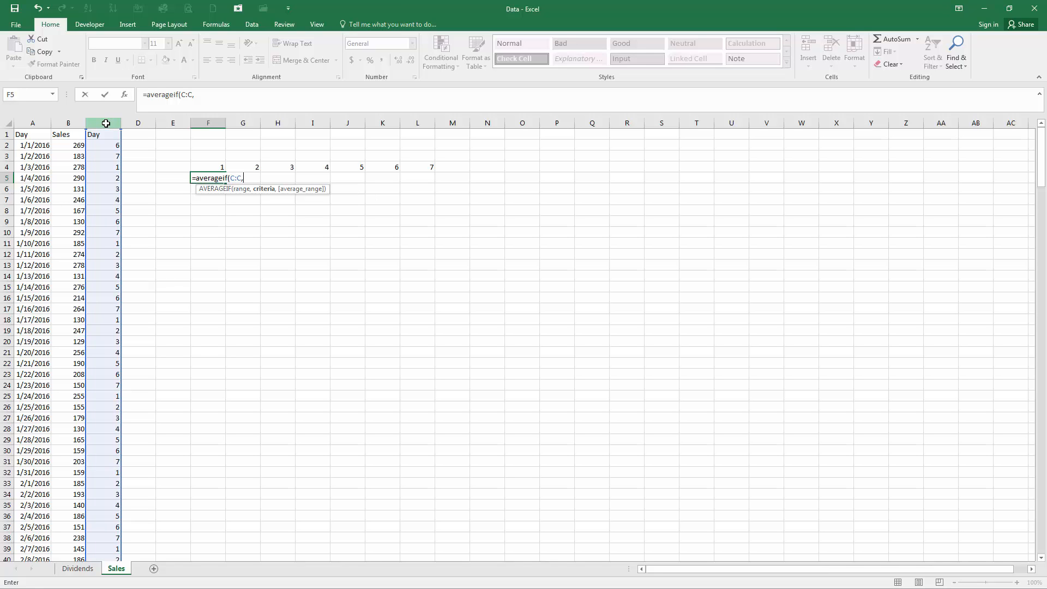
{"action": "left_click", "coordinate": [214, 166]}
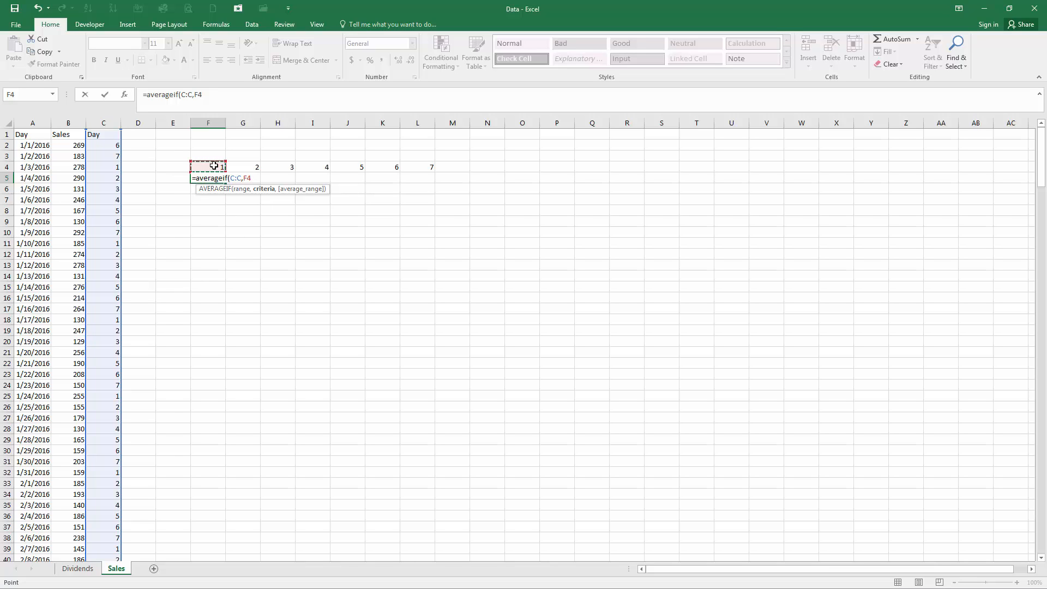
{"action": "type", "text": ","}
{"action": "left_click", "coordinate": [65, 121]}
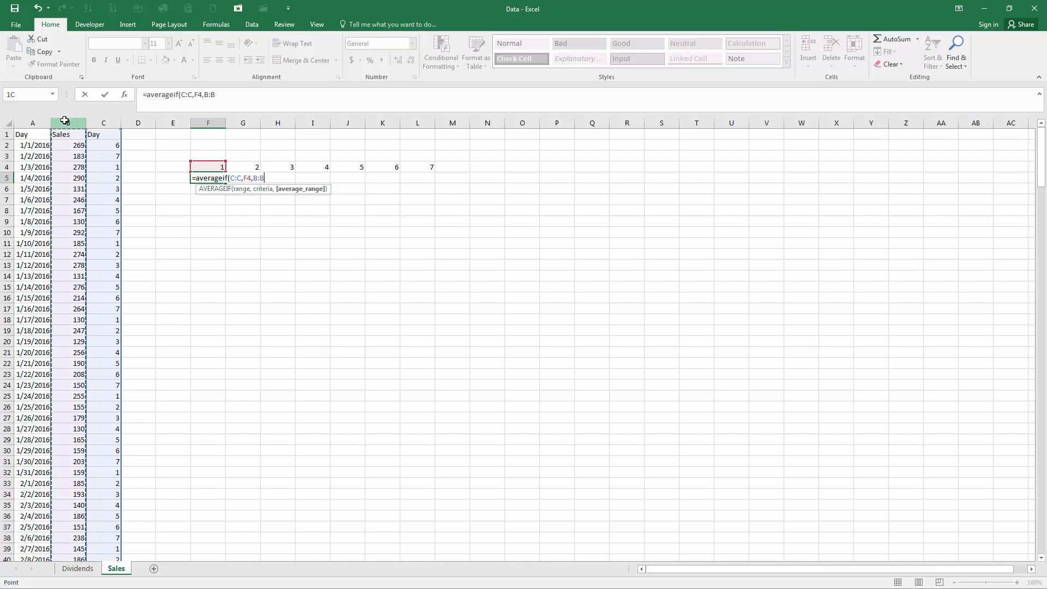
{"action": "key", "text": "Return"}
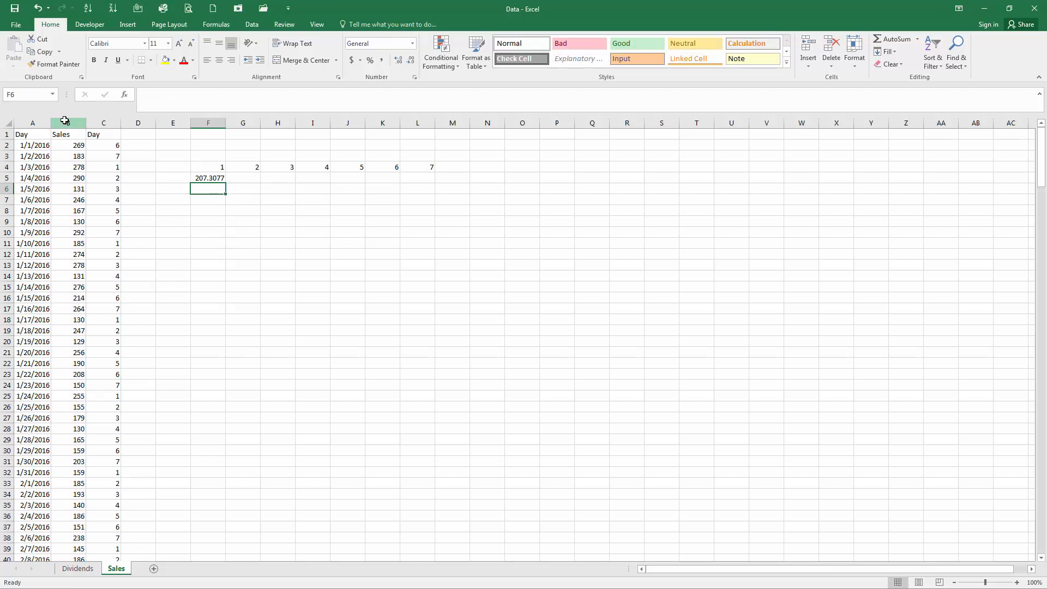
Step: Try to fill the AVERAGEIF formula from F5 across to J5
{"action": "key", "text": "Up"}
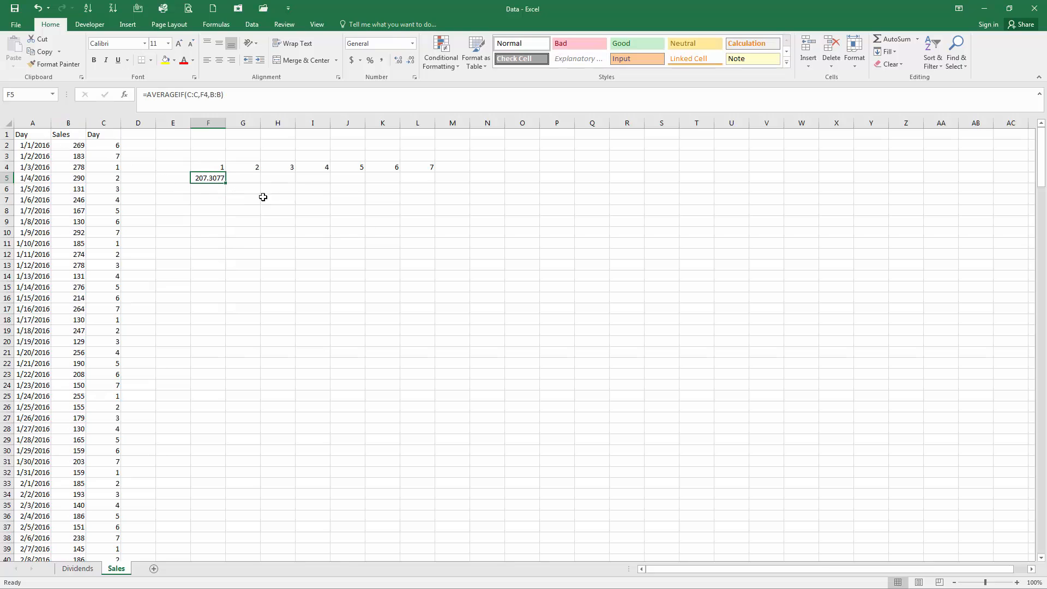
{"action": "left_click_drag", "start_coordinate": [225, 184], "coordinate": [360, 182]}
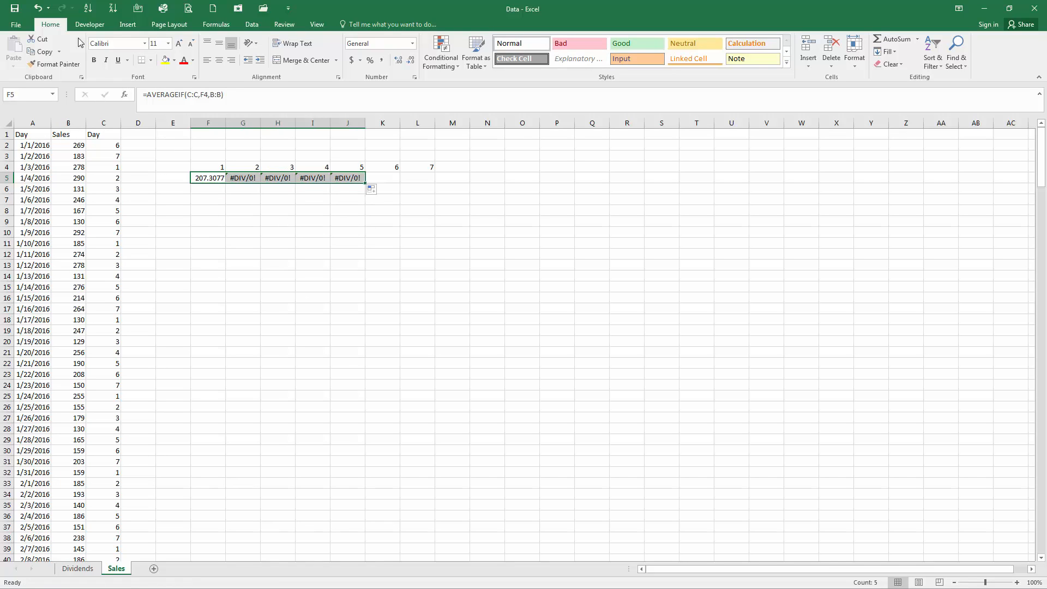
{"action": "left_click", "coordinate": [37, 8]}
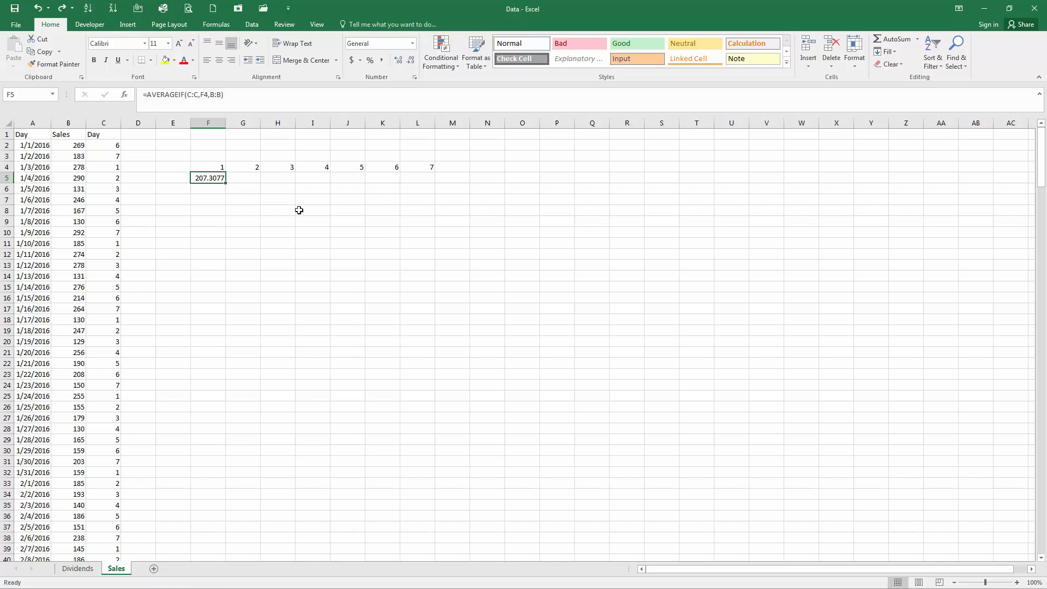
Step: Make the column references in F5 absolute so the formula reads =AVERAGEIF($C:$C,F4,$B:$B)
{"action": "key", "text": "F2"}
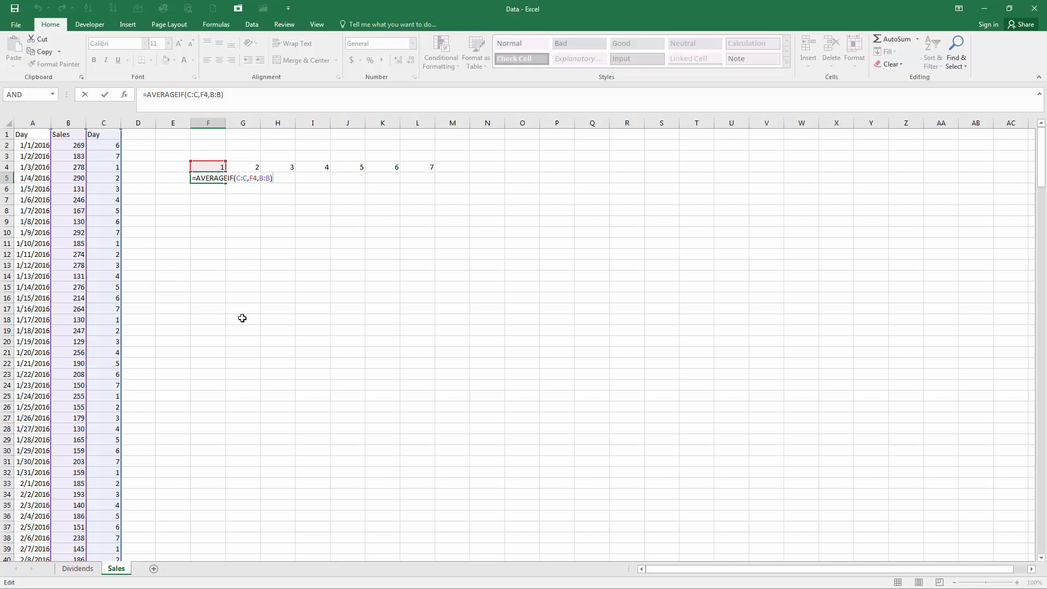
{"action": "left_click", "coordinate": [238, 176]}
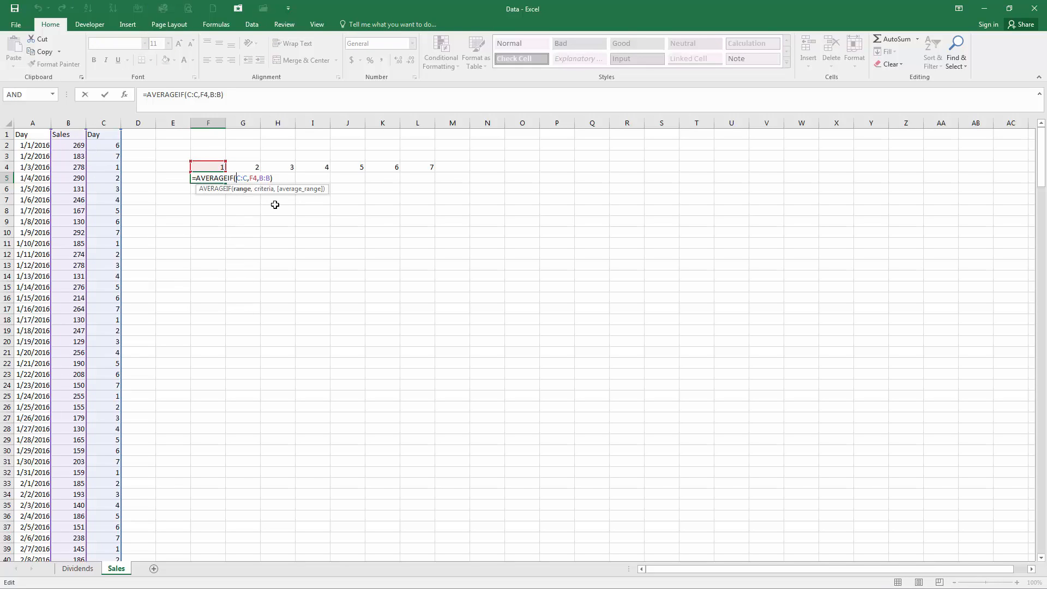
{"action": "type", "text": "$"}
{"action": "left_click", "coordinate": [248, 177]}
{"action": "type", "text": "$"}
{"action": "left_click", "coordinate": [267, 177]}
{"action": "type", "text": "$"}
{"action": "left_click", "coordinate": [281, 177]}
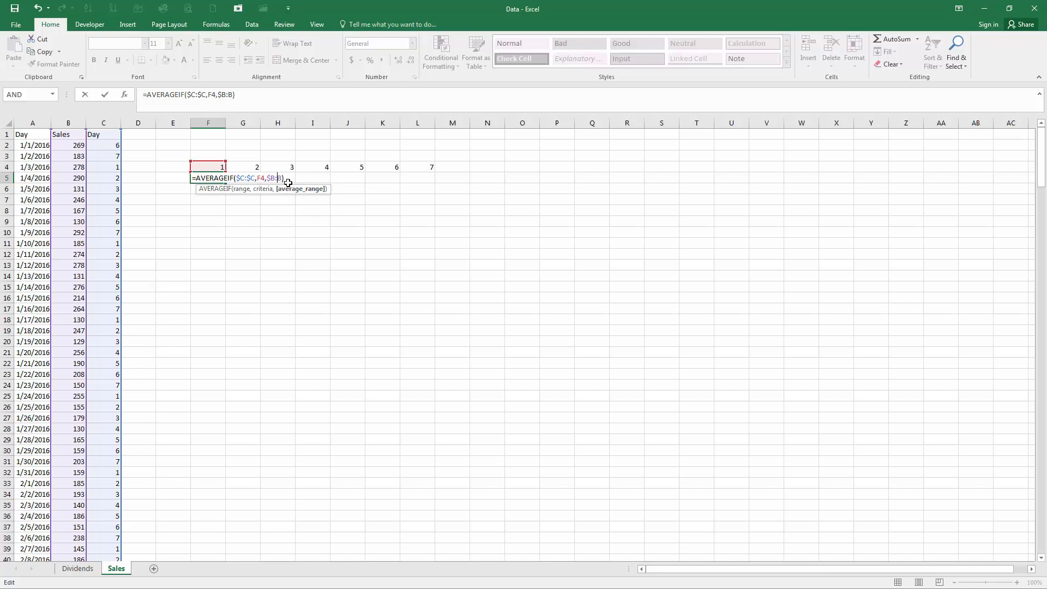
{"action": "type", "text": "$"}
{"action": "key", "text": "Return"}
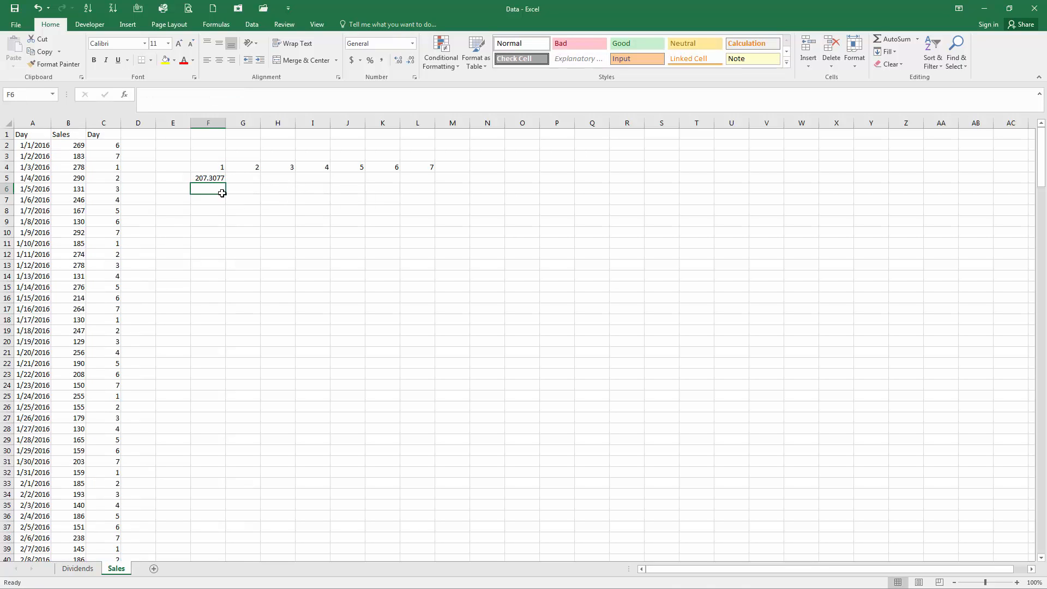
Step: Fill the AVERAGEIF formula from F5 across to L5 for all seven weekdays
{"action": "left_click", "coordinate": [221, 179]}
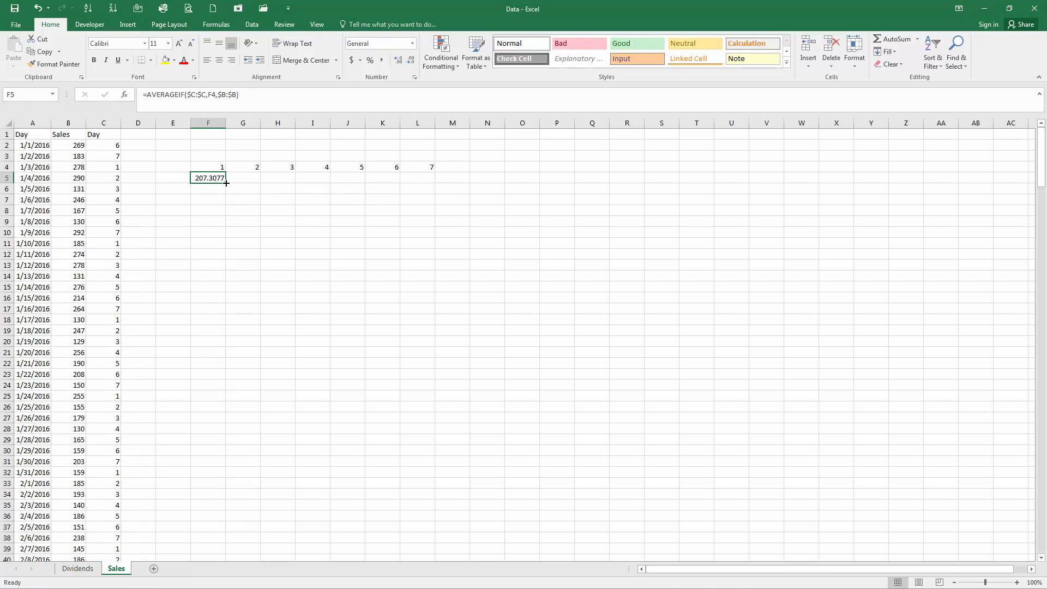
{"action": "left_click_drag", "start_coordinate": [226, 183], "coordinate": [434, 183]}
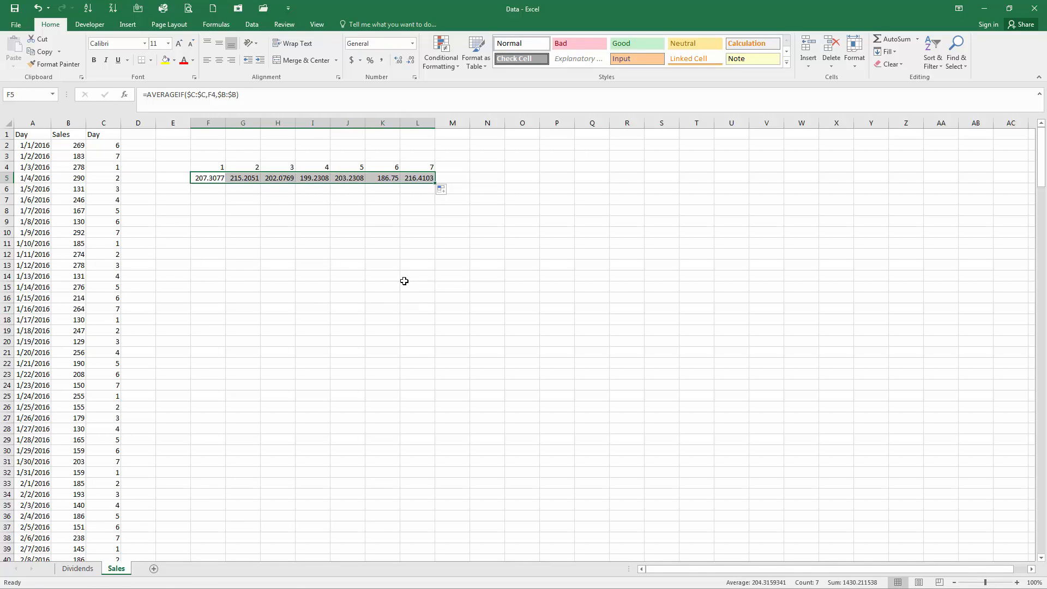
{"action": "left_click", "coordinate": [316, 231]}
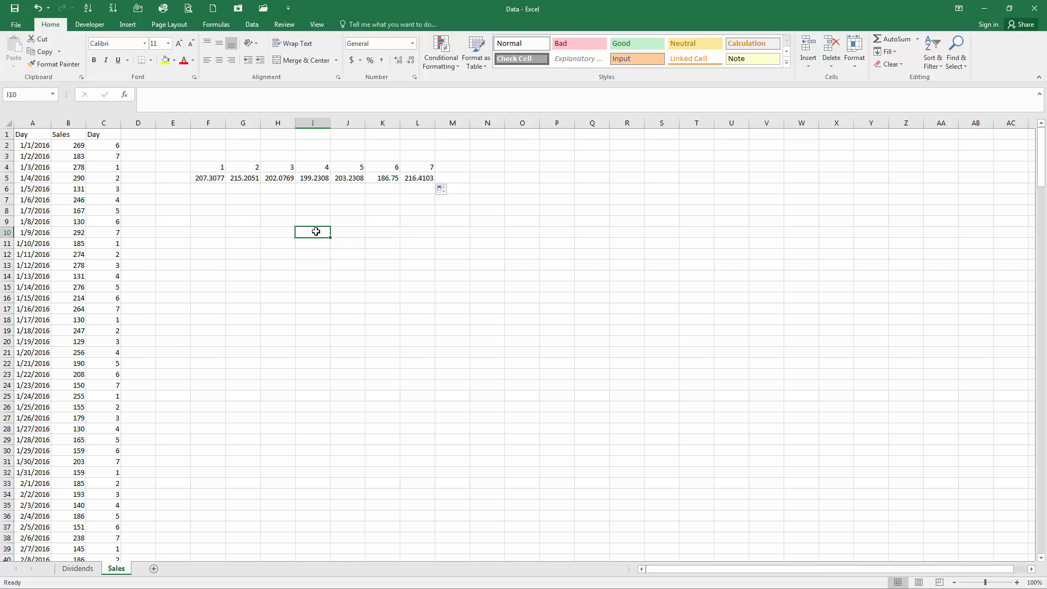
{"action": "left_click", "coordinate": [376, 179]}
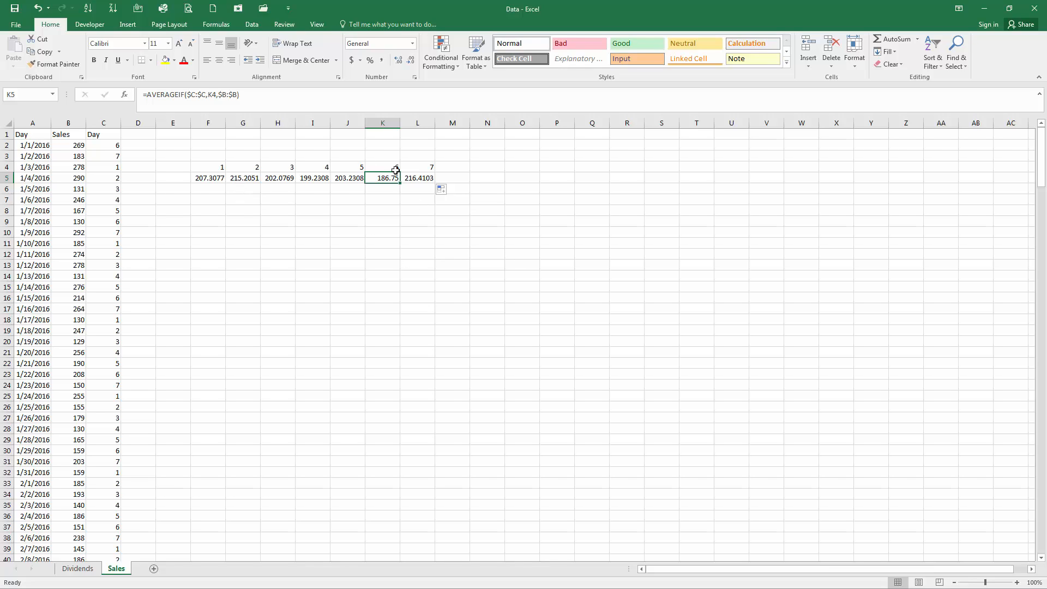
{"action": "left_click", "coordinate": [416, 178]}
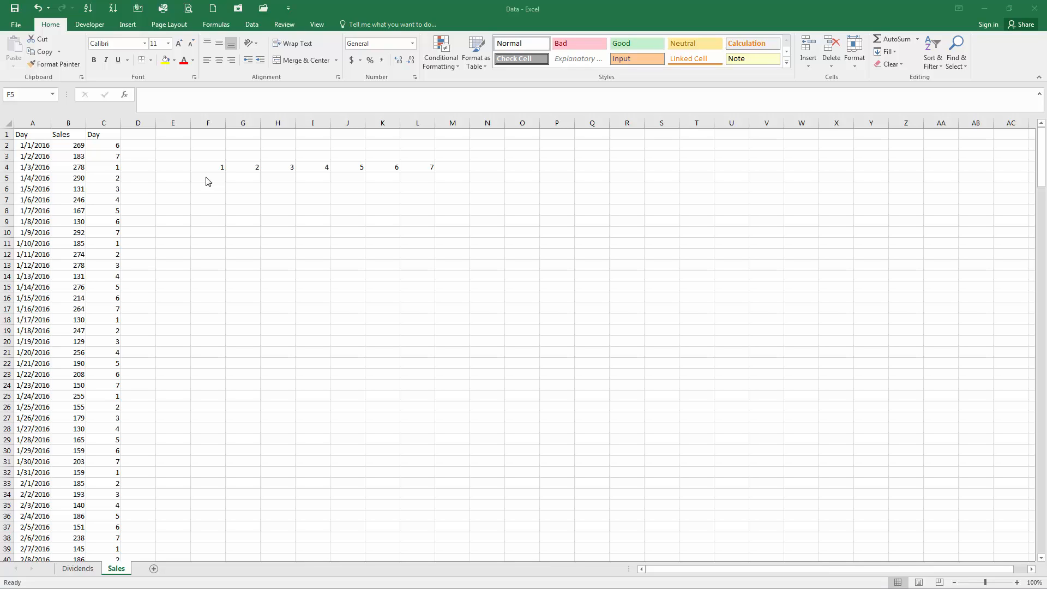
{"action": "left_click", "coordinate": [206, 175]}
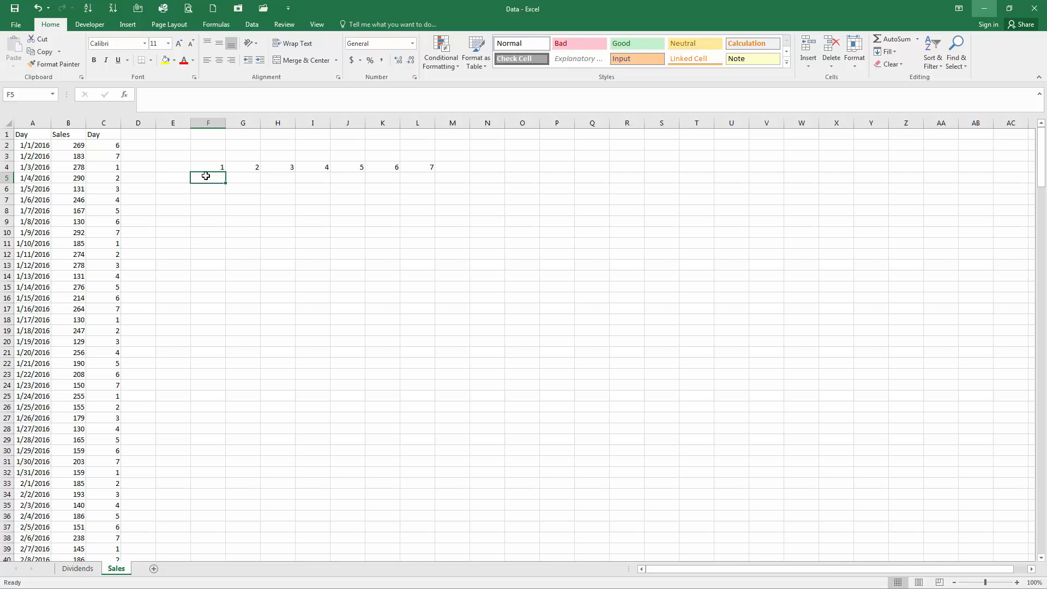
{"action": "left_click_drag", "start_coordinate": [218, 167], "coordinate": [421, 166]}
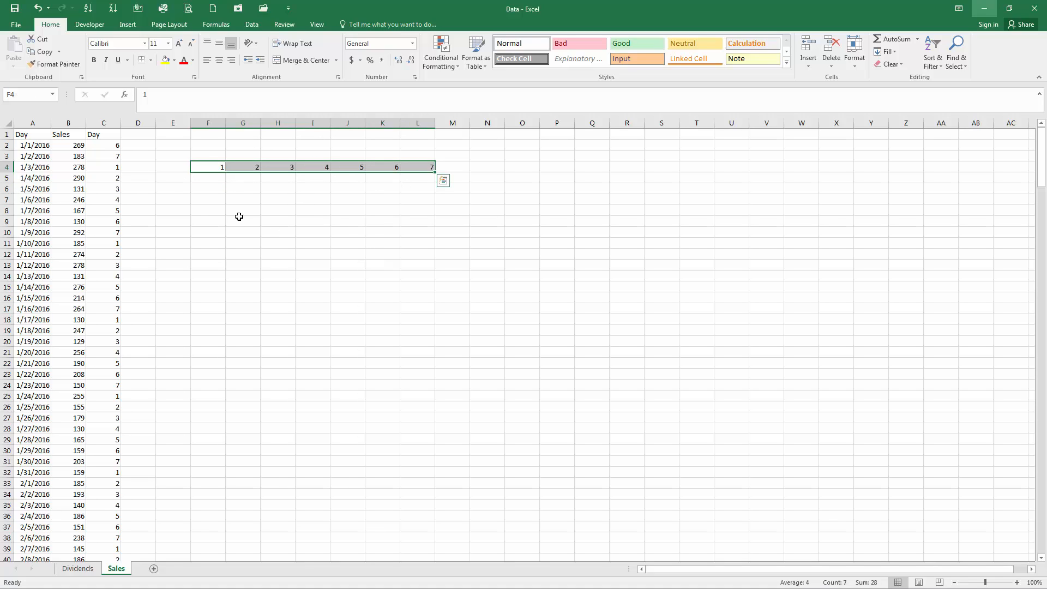
{"action": "left_click", "coordinate": [182, 180]}
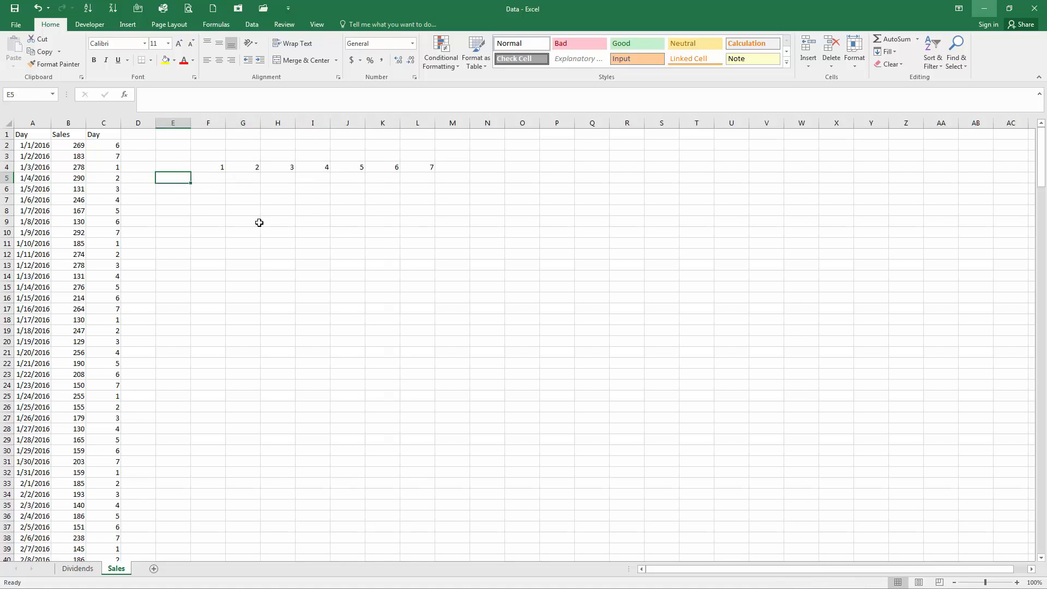
Step: Add the header "Month" in cell D1 beside the weekday column
{"action": "left_click", "coordinate": [140, 133]}
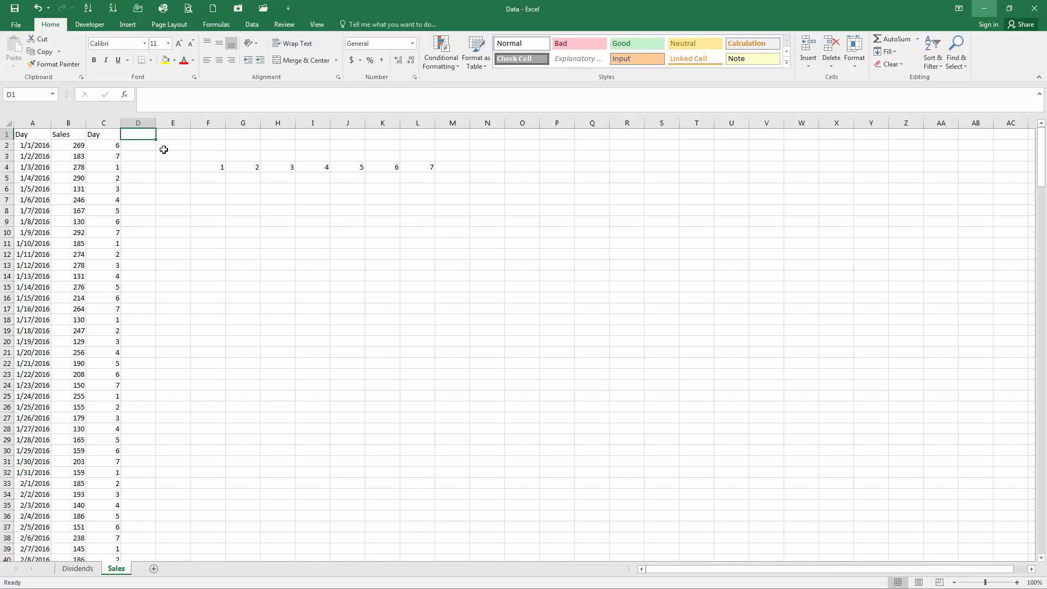
{"action": "type", "text": "Month"}
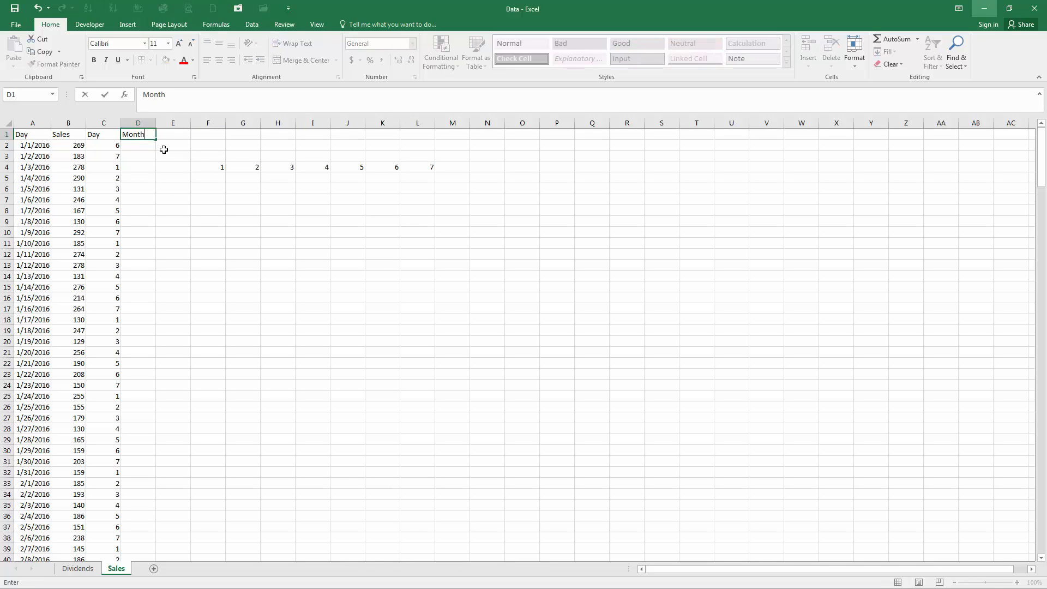
{"action": "key", "text": "Return"}
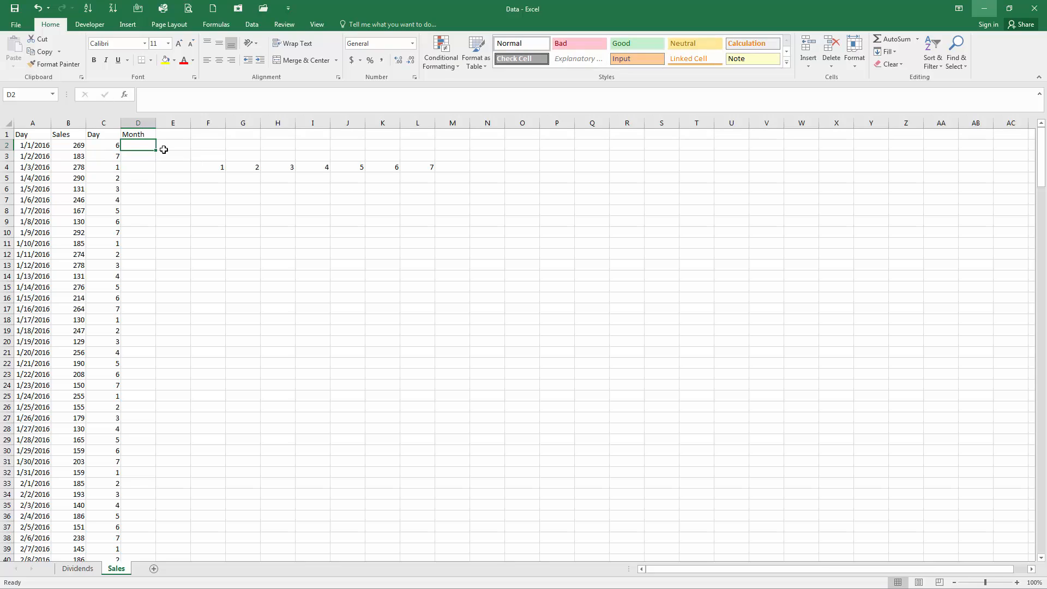
Step: Enter the formula =MONTH(A2) in cell D2 to get the month number of the first date
{"action": "type", "text": "=month"}
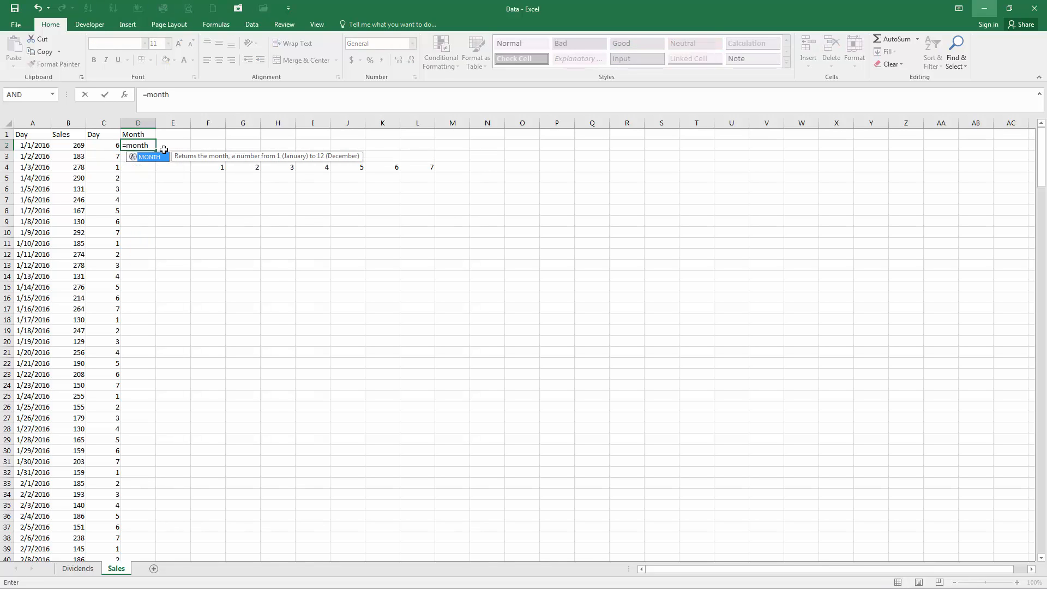
{"action": "type", "text": "("}
{"action": "key", "text": "Left"}
{"action": "key", "text": "Left"}
{"action": "key", "text": "Left"}
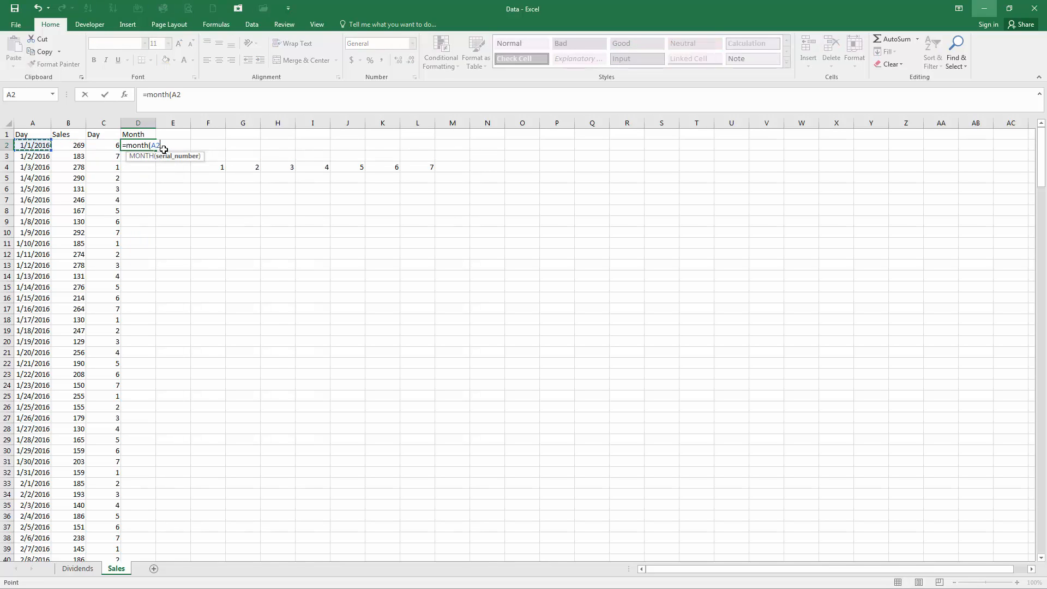
{"action": "key", "text": "ctrl+Return"}
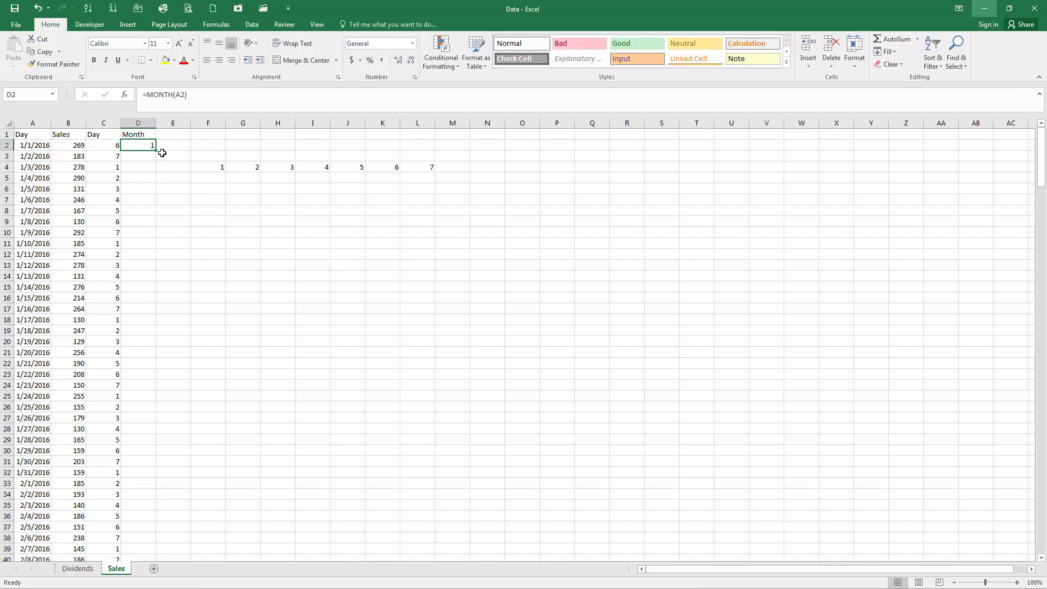
Step: Fill the MONTH formula from D2 down column D for all the dates and check it through the last row
{"action": "double_click", "coordinate": [156, 150]}
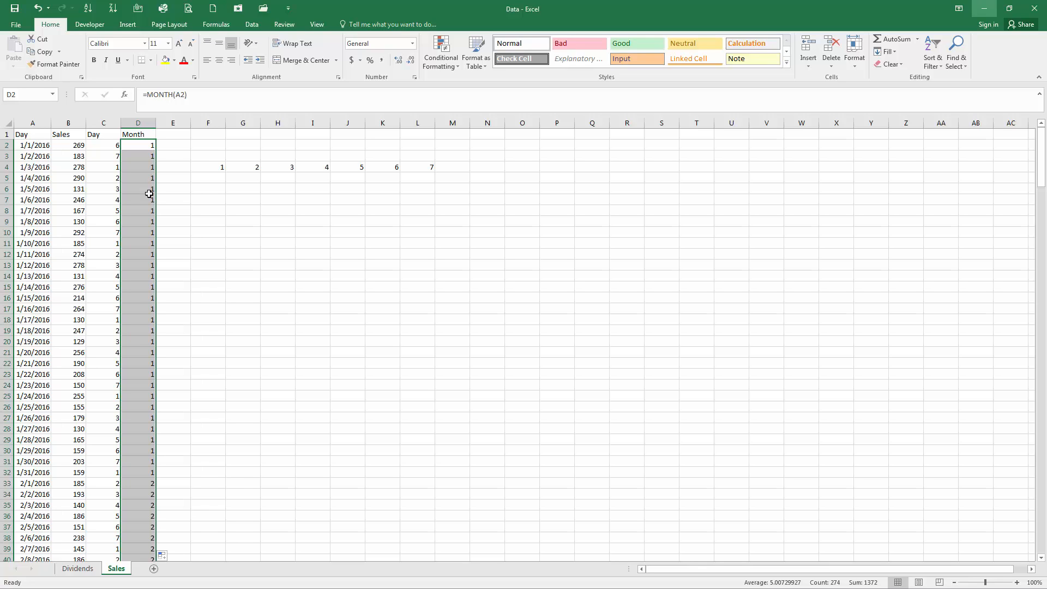
{"action": "scroll", "coordinate": [149, 188], "scroll_direction": "down", "scroll_amount": 20}
{"action": "scroll", "coordinate": [150, 196], "scroll_direction": "down", "scroll_amount": 20}
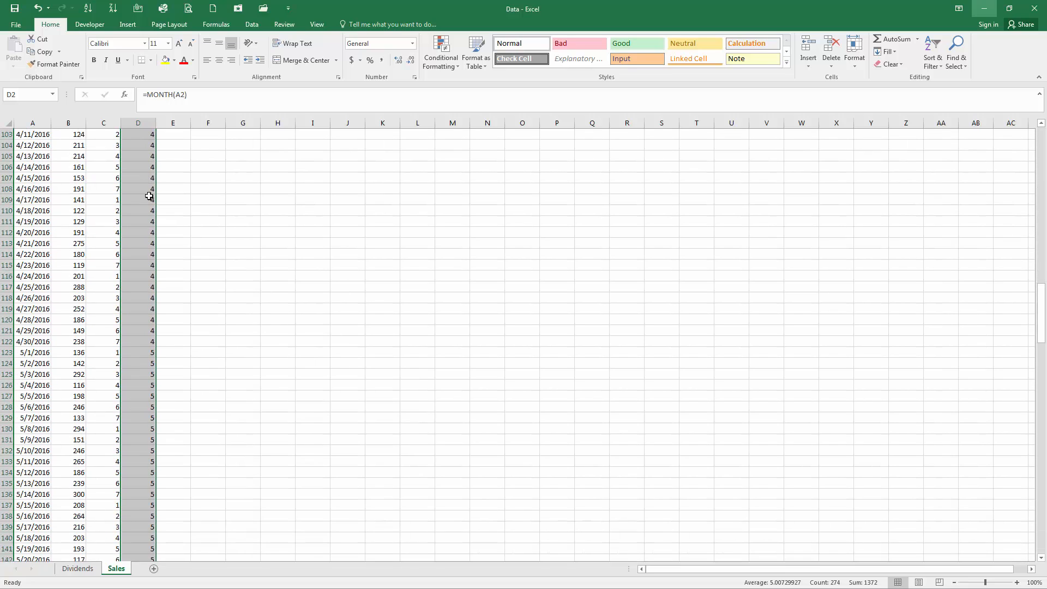
{"action": "scroll", "coordinate": [149, 196], "scroll_direction": "down", "scroll_amount": 20}
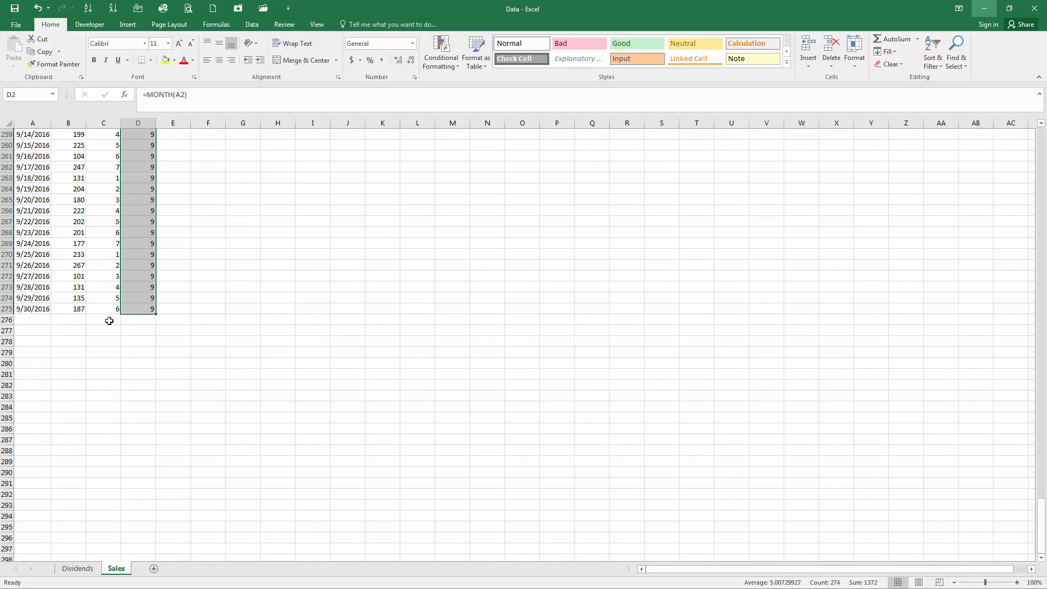
{"action": "scroll", "coordinate": [109, 321], "scroll_direction": "up", "scroll_amount": 20}
{"action": "scroll", "coordinate": [109, 321], "scroll_direction": "up", "scroll_amount": 20}
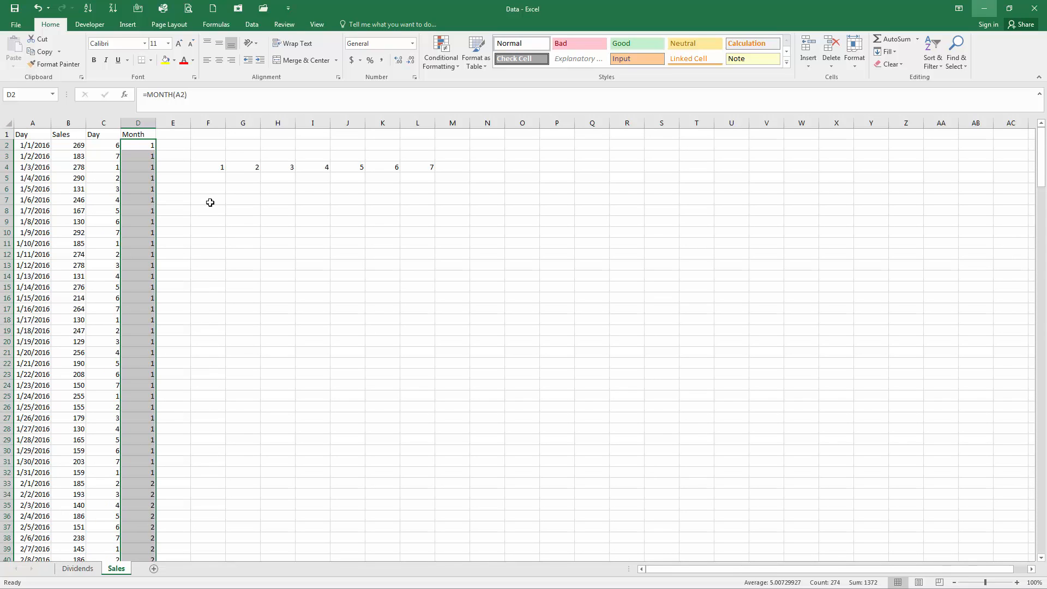
Step: Insert a blank column at column F, before the weekday numbers in row 4
{"action": "left_click", "coordinate": [282, 190]}
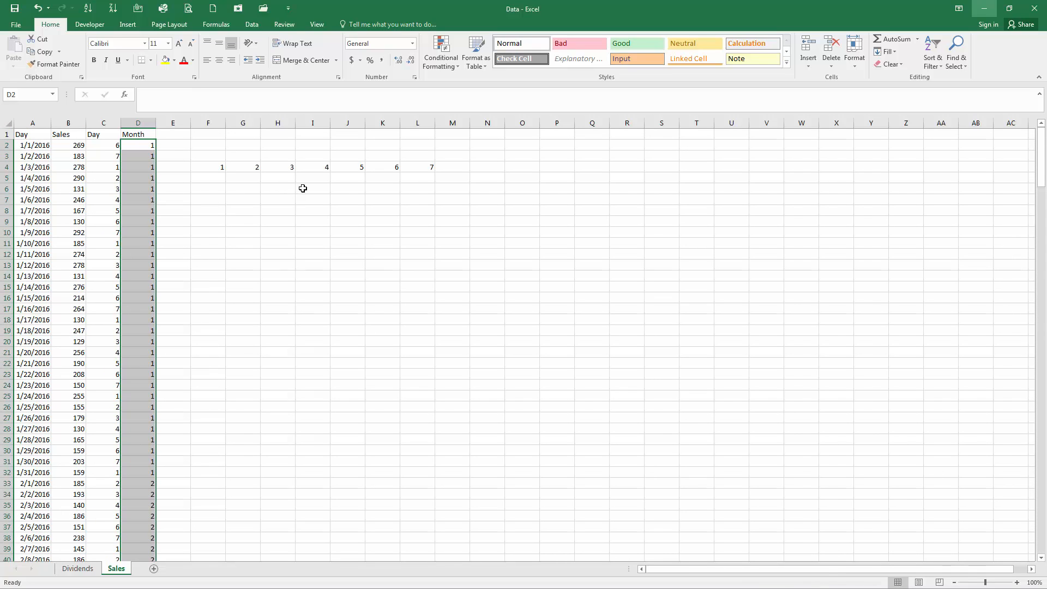
{"action": "left_click", "coordinate": [210, 124]}
{"action": "right_click", "coordinate": [214, 124]}
{"action": "left_click", "coordinate": [248, 213]}
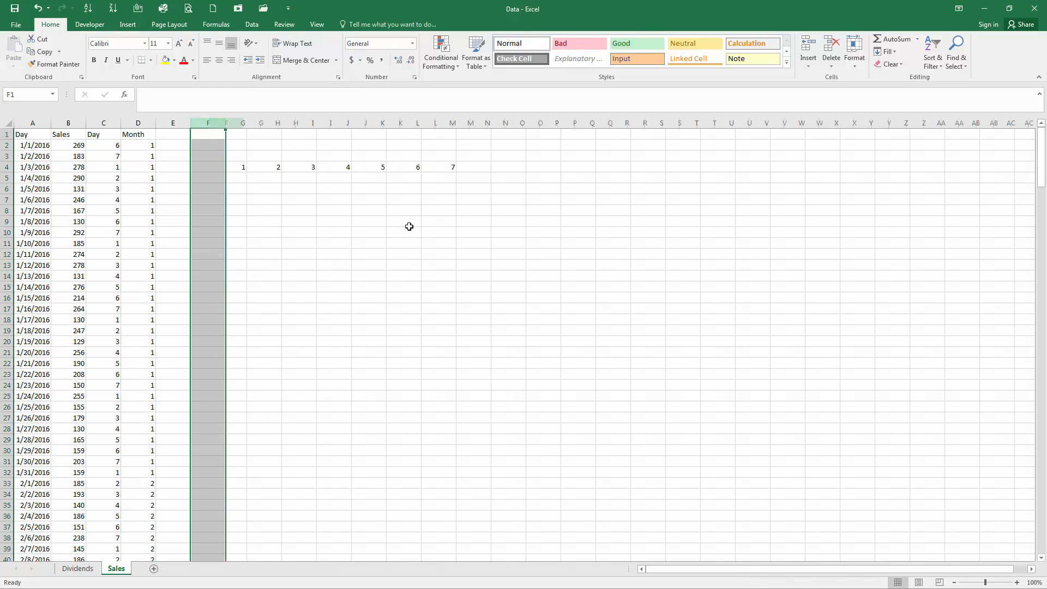
Step: Enter the month numbers 1 to 9 down cells F5:F13 as a consecutive series
{"action": "left_click", "coordinate": [201, 176]}
{"action": "type", "text": "1"}
{"action": "key", "text": "Return"}
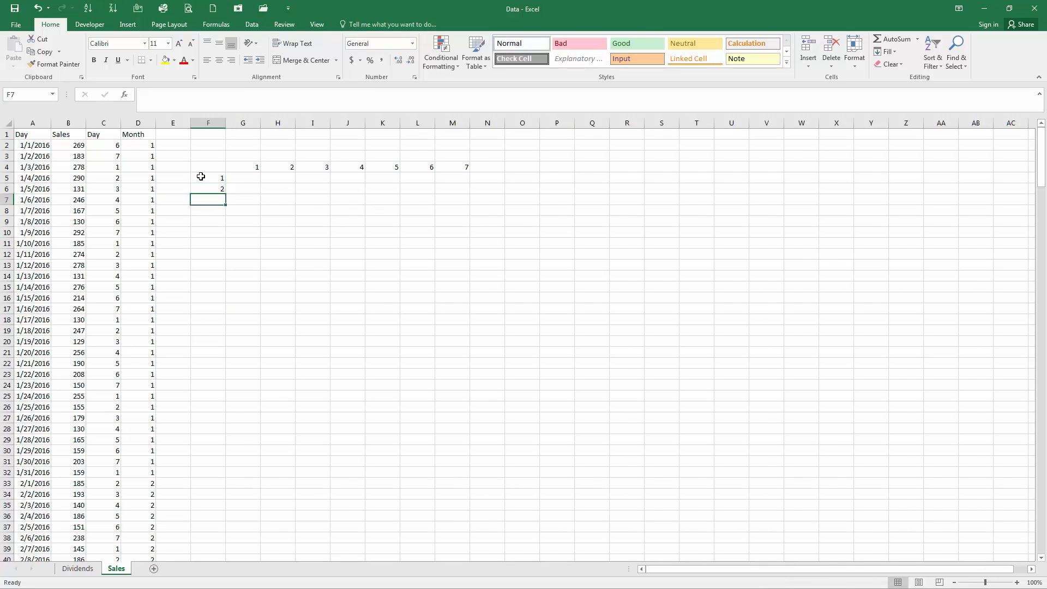
{"action": "type", "text": "2"}
{"action": "key", "text": "Return"}
{"action": "left_click_drag", "start_coordinate": [201, 176], "coordinate": [225, 270]}
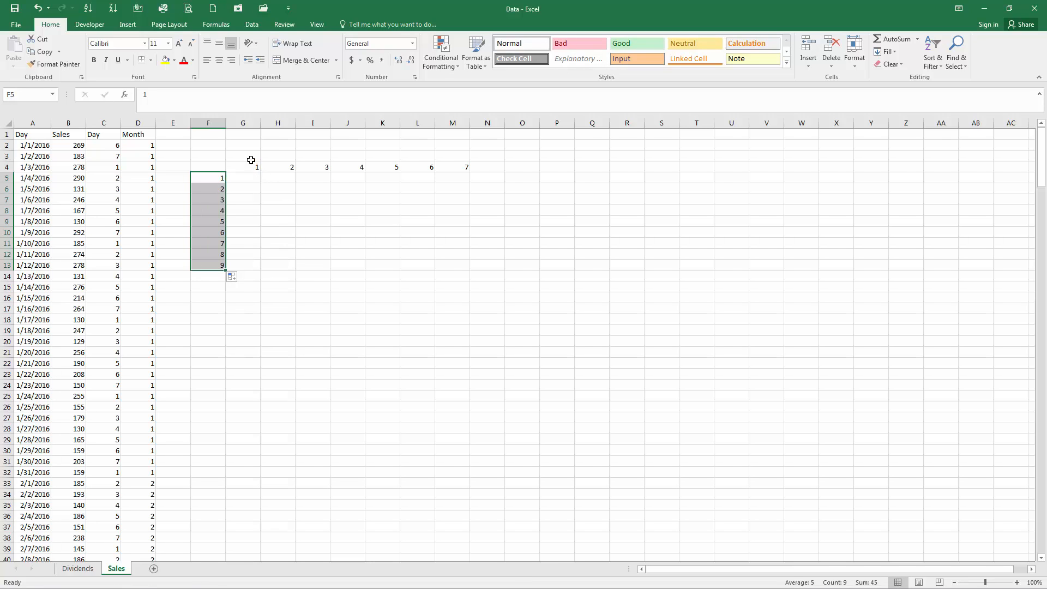
Step: Label the table with "Day of Week" in cell G3 and "Month" in cell E5
{"action": "left_click", "coordinate": [251, 160]}
{"action": "type", "text": "Day"}
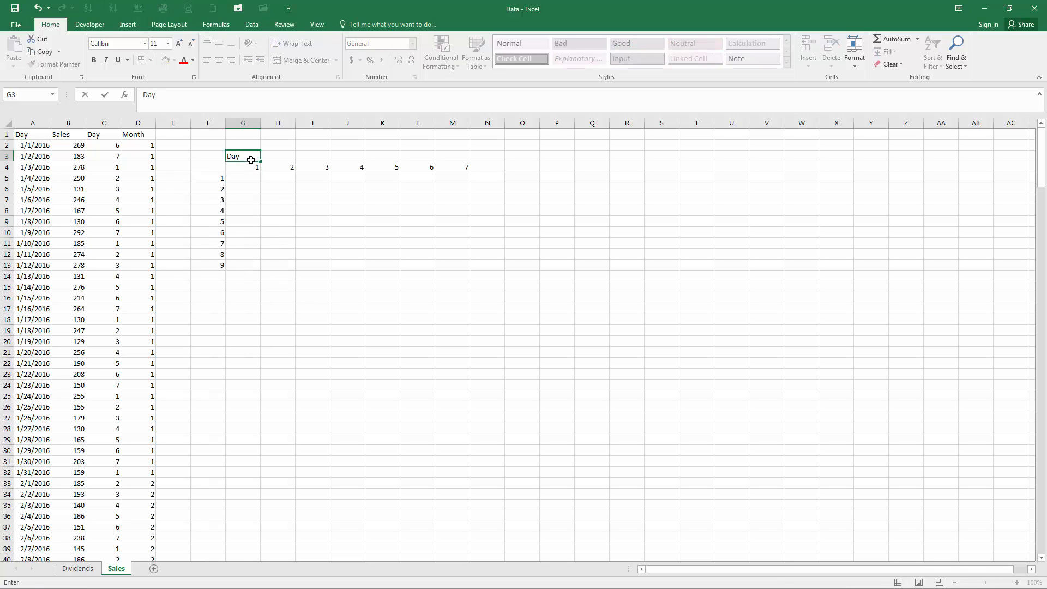
{"action": "type", "text": " of Week"}
{"action": "key", "text": "Return"}
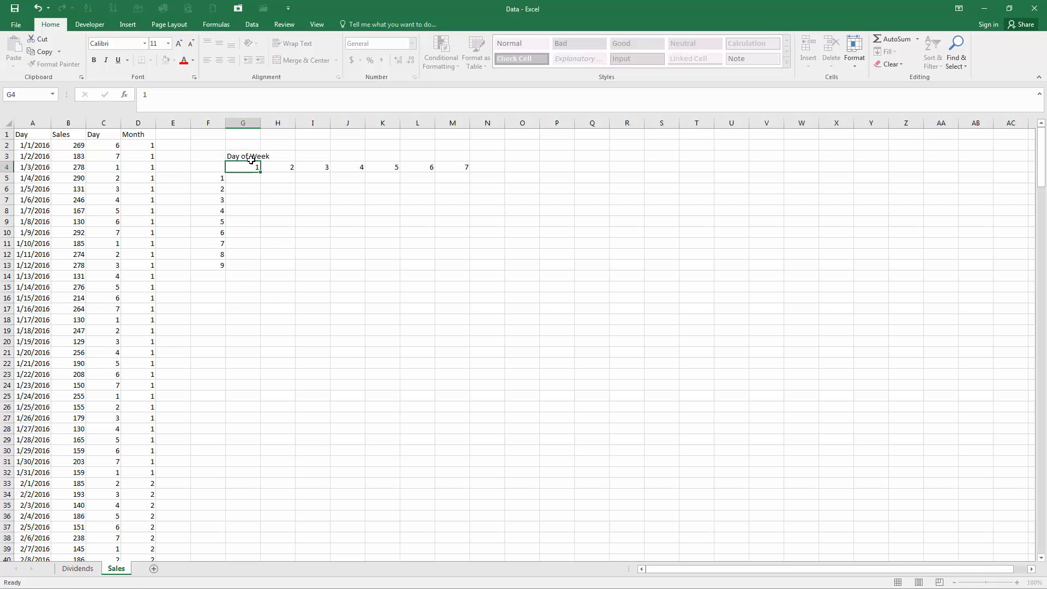
{"action": "key", "text": "Left"}
{"action": "key", "text": "Left"}
{"action": "key", "text": "Down"}
{"action": "type", "text": "Month"}
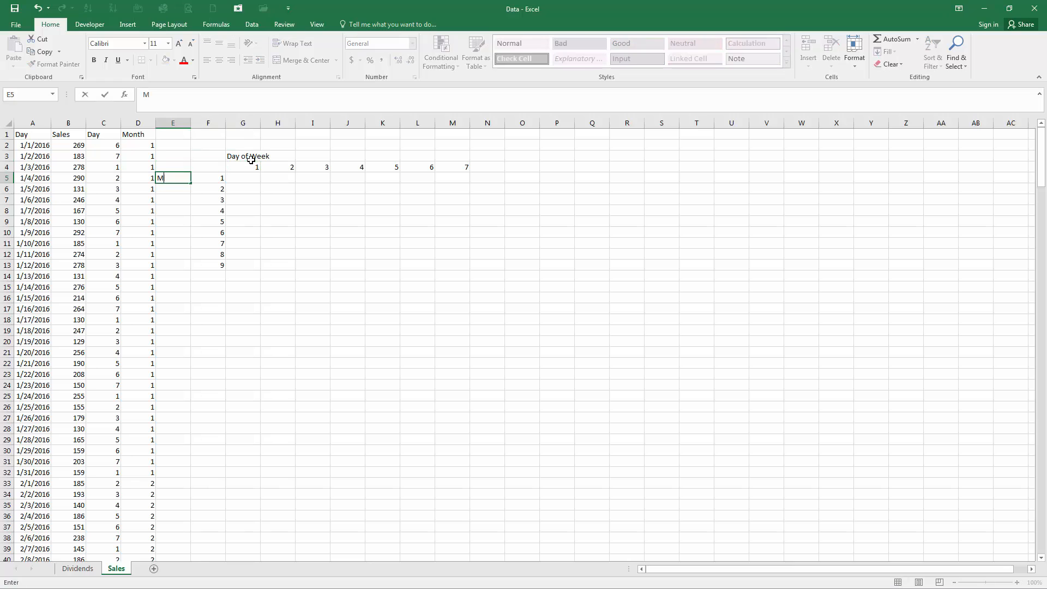
{"action": "key", "text": "Return"}
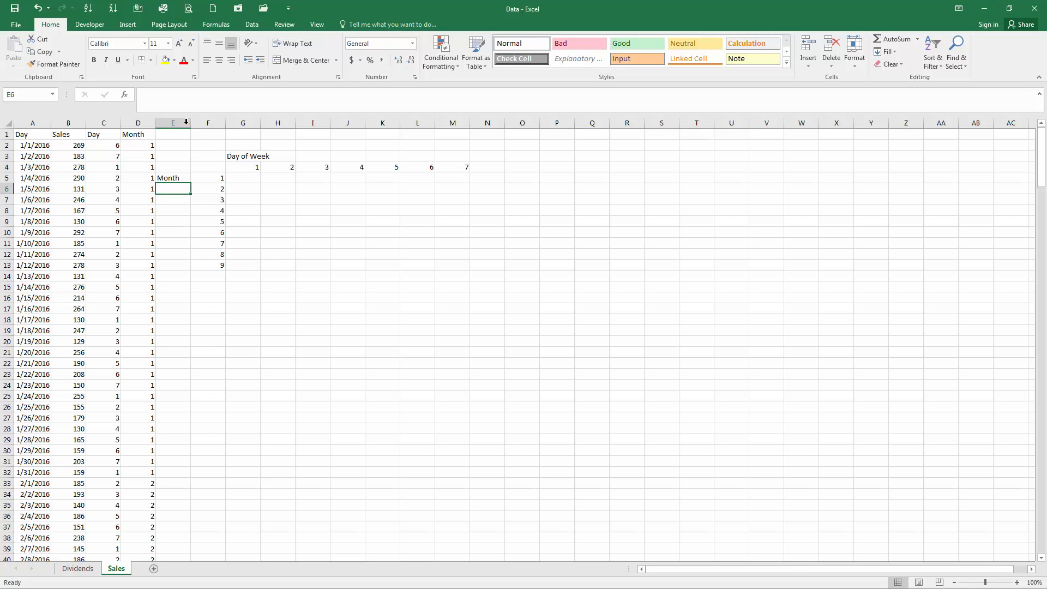
Step: Insert a blank column at column E to separate the data from the summary table
{"action": "right_click", "coordinate": [184, 123]}
{"action": "left_click", "coordinate": [256, 202]}
{"action": "left_click", "coordinate": [280, 179]}
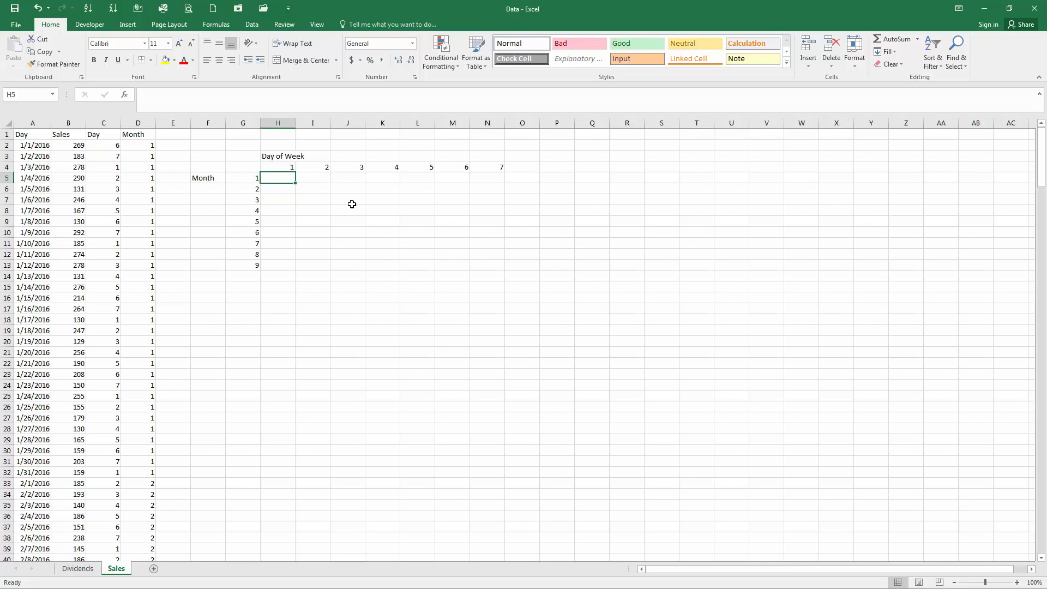
Step: Start an AVERAGEIFS formula in cell H5 that averages B:B where C:C matches the weekday number in H4
{"action": "left_click", "coordinate": [292, 167]}
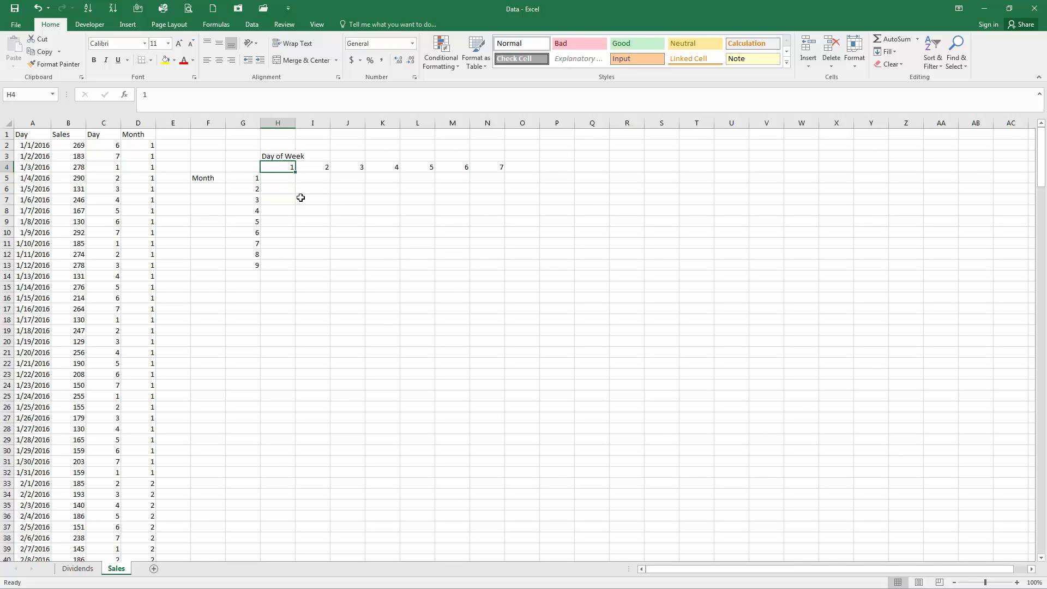
{"action": "left_click", "coordinate": [280, 185]}
{"action": "left_click", "coordinate": [287, 179]}
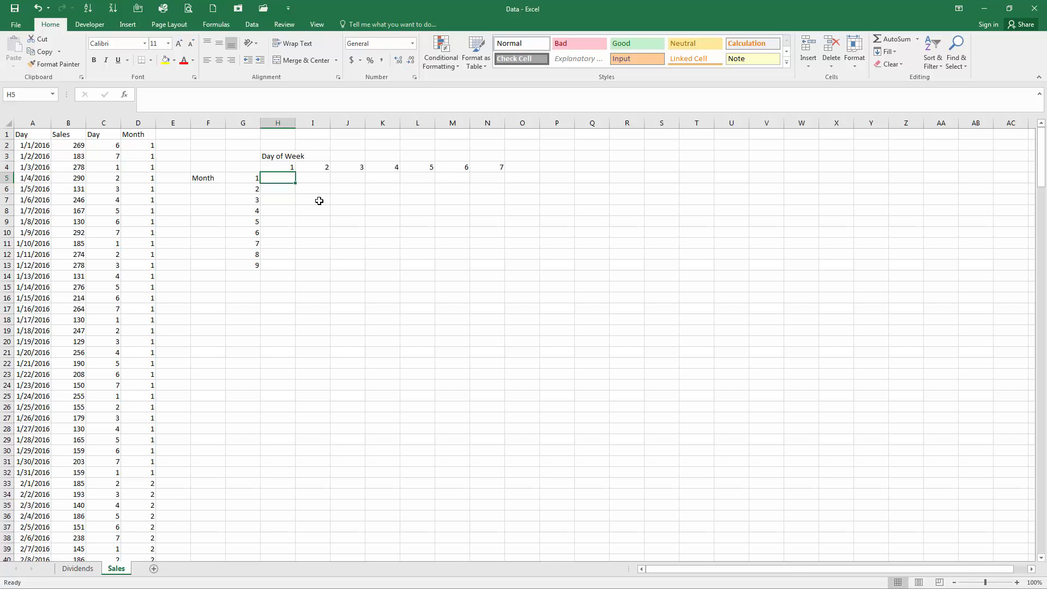
{"action": "type", "text": "=avera"}
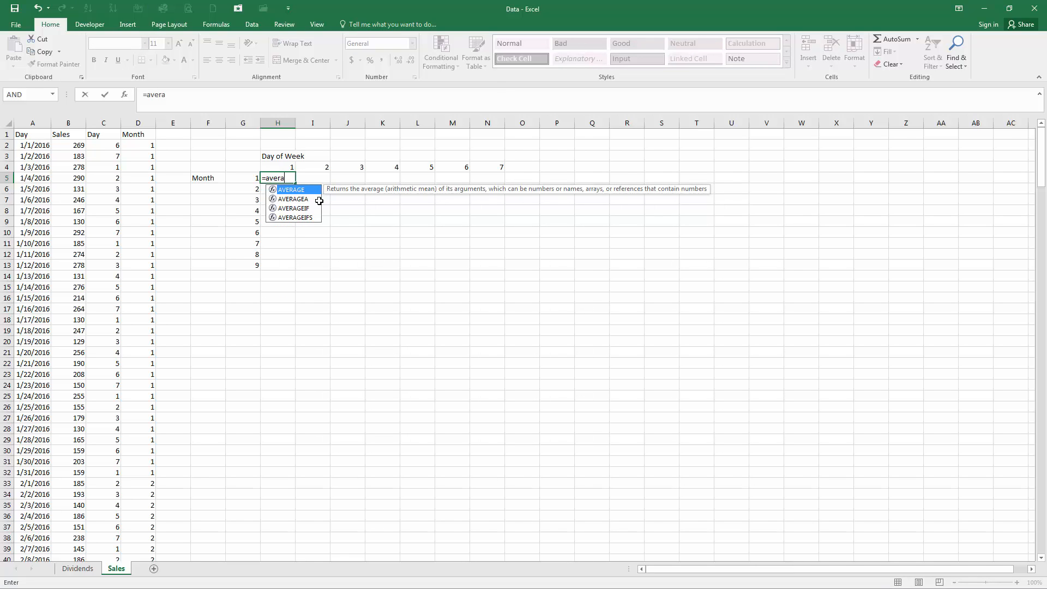
{"action": "type", "text": "gei"}
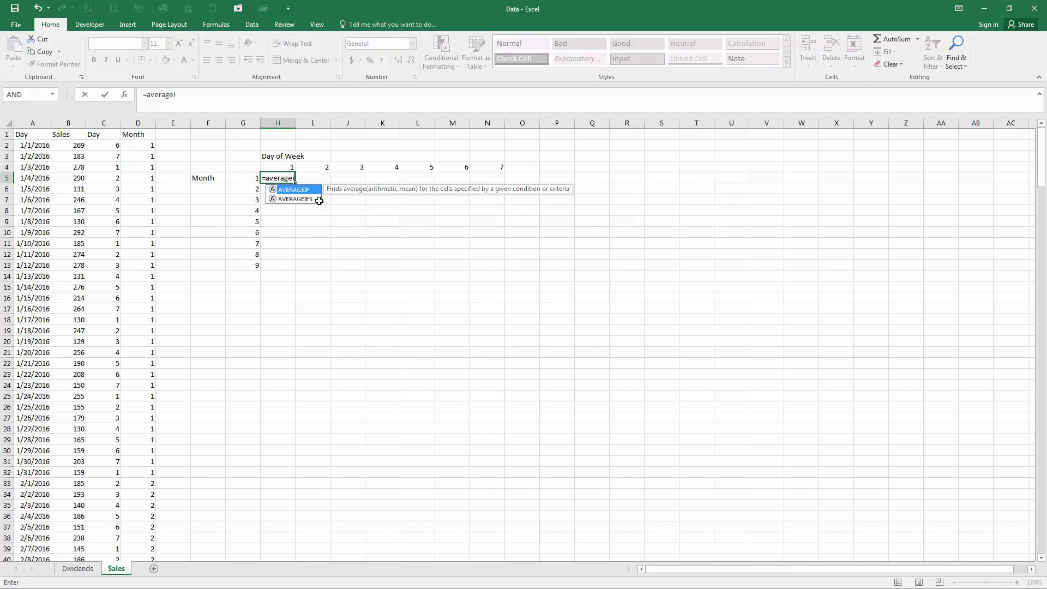
{"action": "type", "text": "fs("}
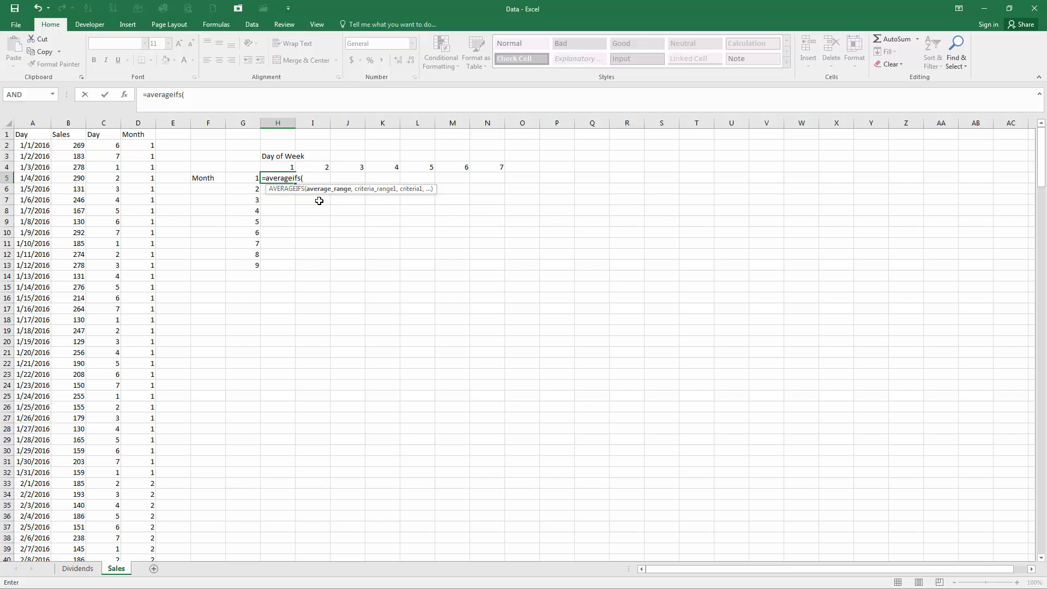
{"action": "left_click", "coordinate": [79, 124]}
{"action": "type", "text": ","}
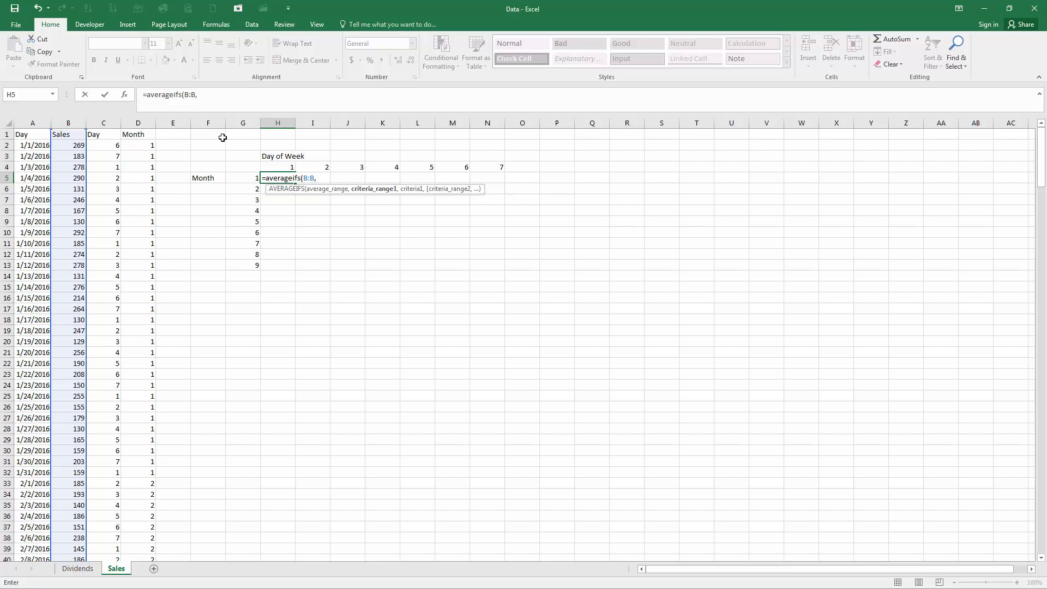
{"action": "left_click", "coordinate": [106, 124]}
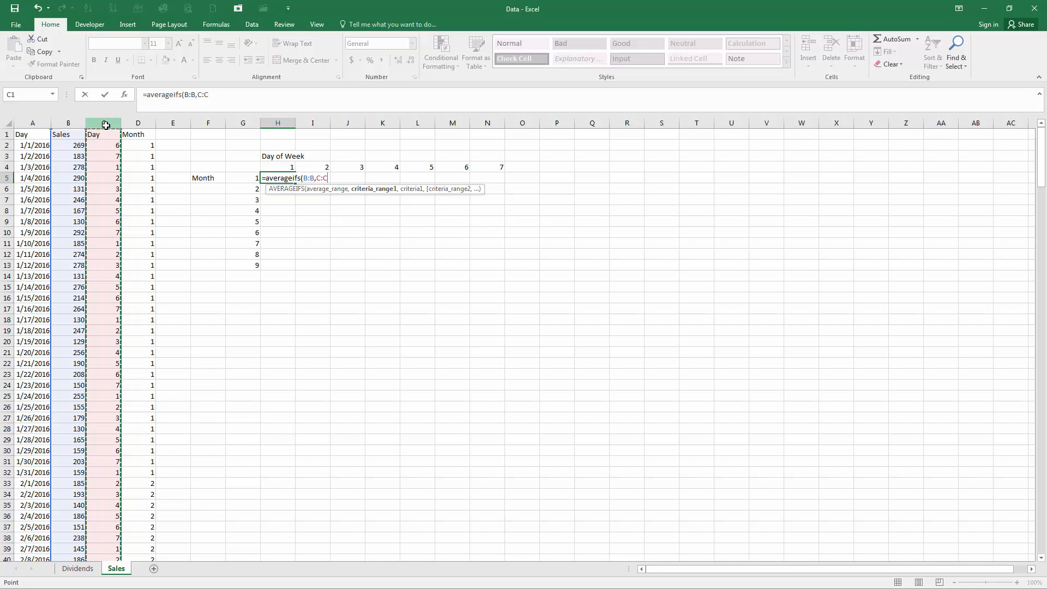
{"action": "type", "text": ","}
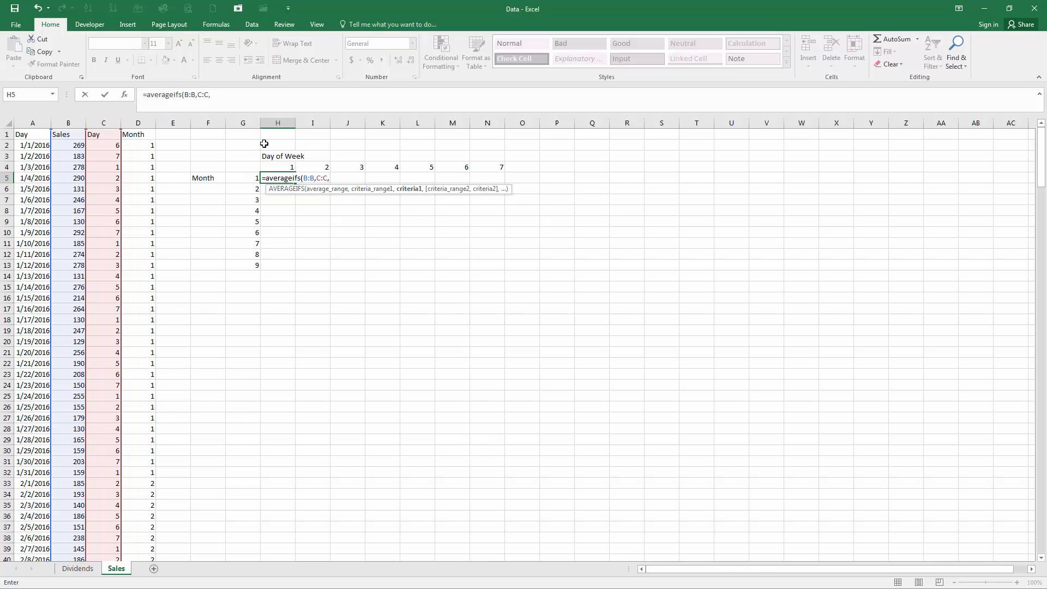
{"action": "left_click", "coordinate": [285, 168]}
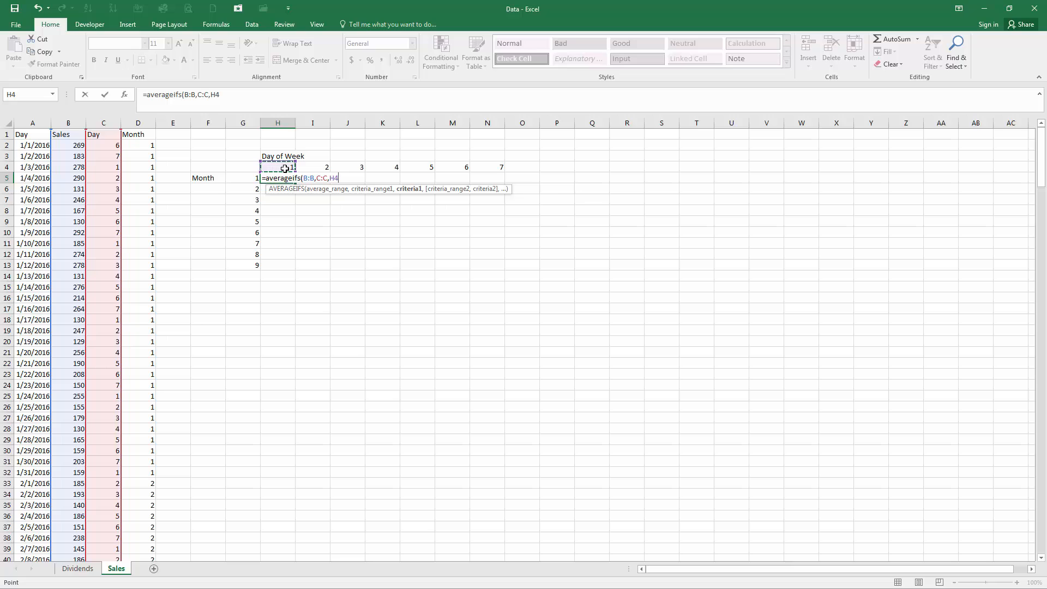
Step: Add the second condition D:D matching the month number in G5 and complete the AVERAGEIFS formula in H5
{"action": "type", "text": ","}
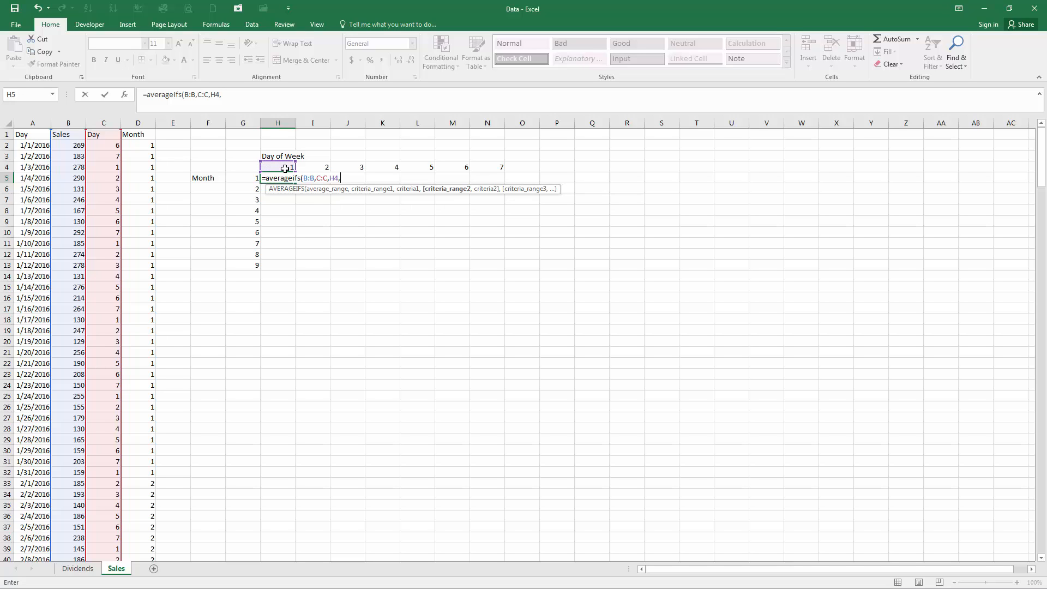
{"action": "left_click", "coordinate": [147, 123]}
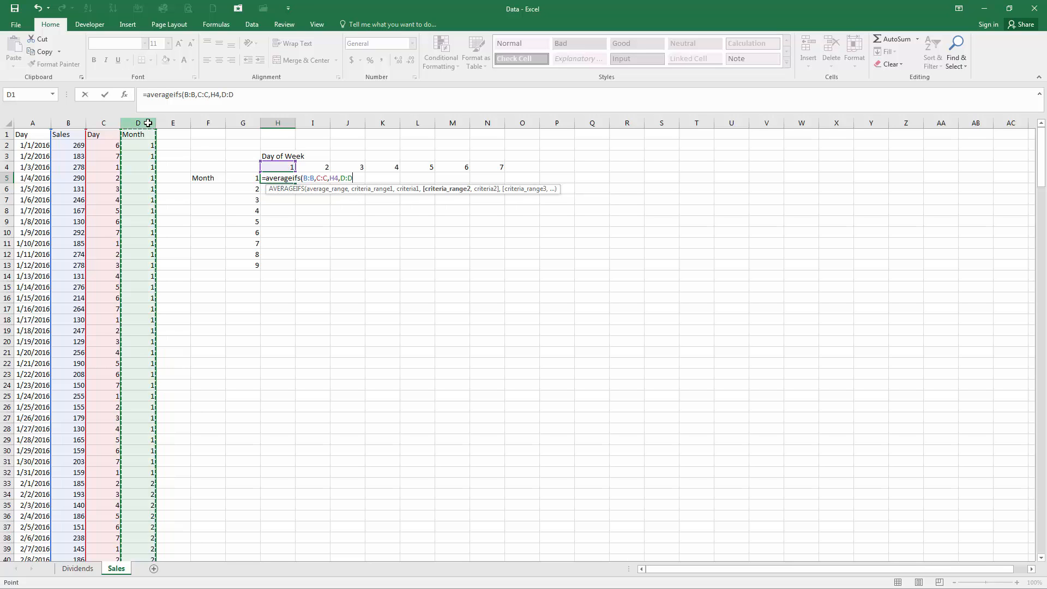
{"action": "type", "text": ","}
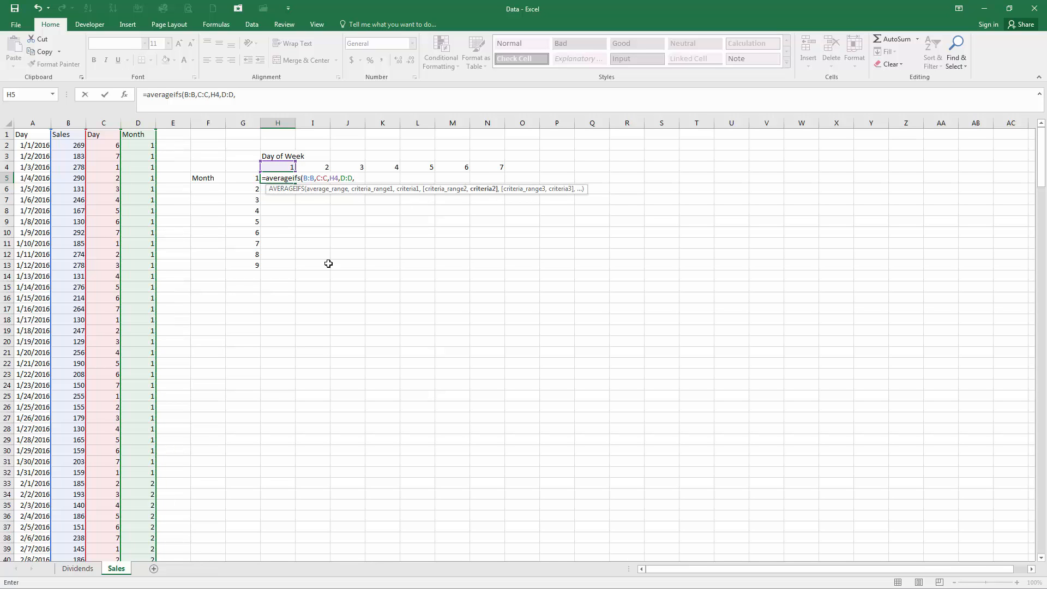
{"action": "left_click", "coordinate": [245, 180]}
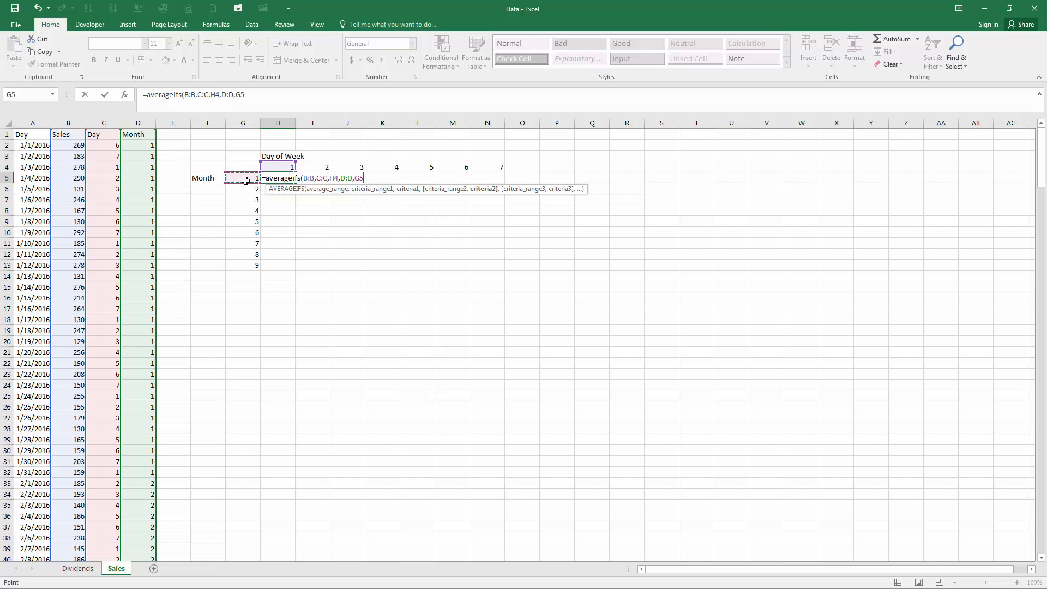
{"action": "type", "text": ")"}
{"action": "key", "text": "Return"}
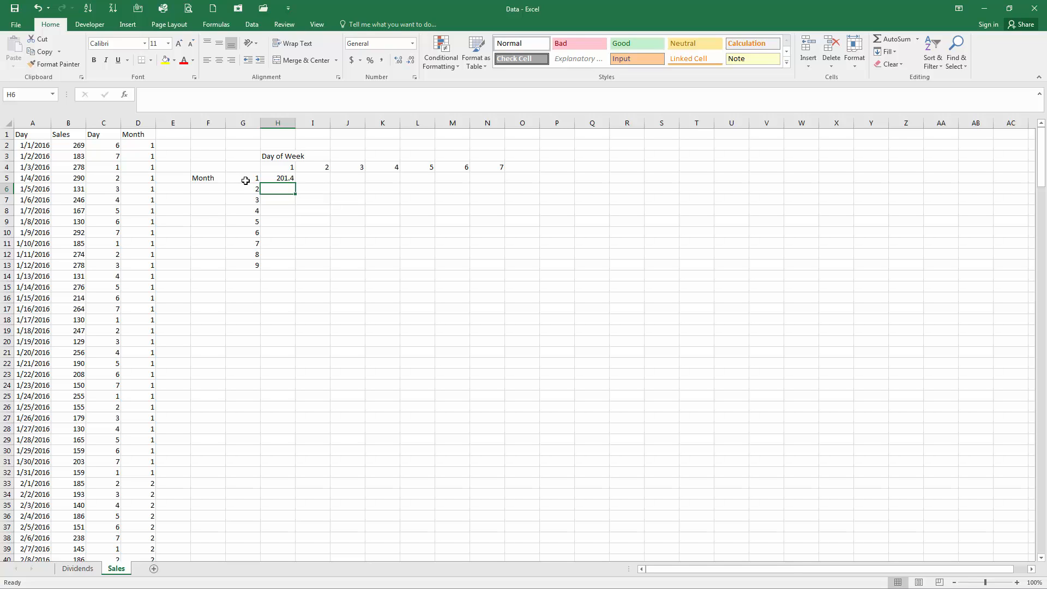
Step: Try filling the H5 formula across to K5, inspect the copied references in I5, and undo the fill
{"action": "left_click", "coordinate": [283, 176]}
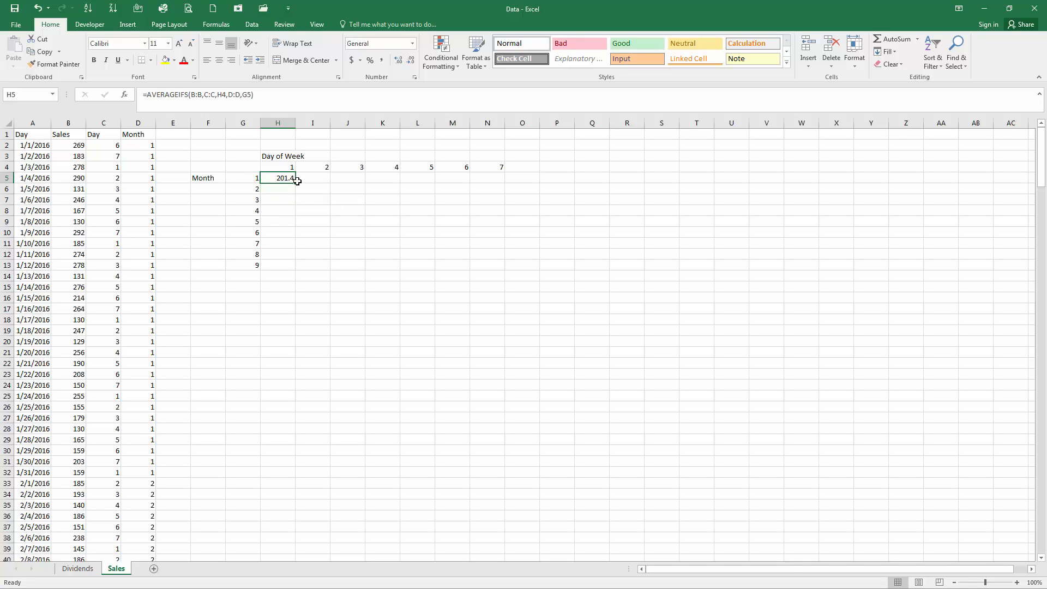
{"action": "left_click_drag", "start_coordinate": [296, 180], "coordinate": [395, 246]}
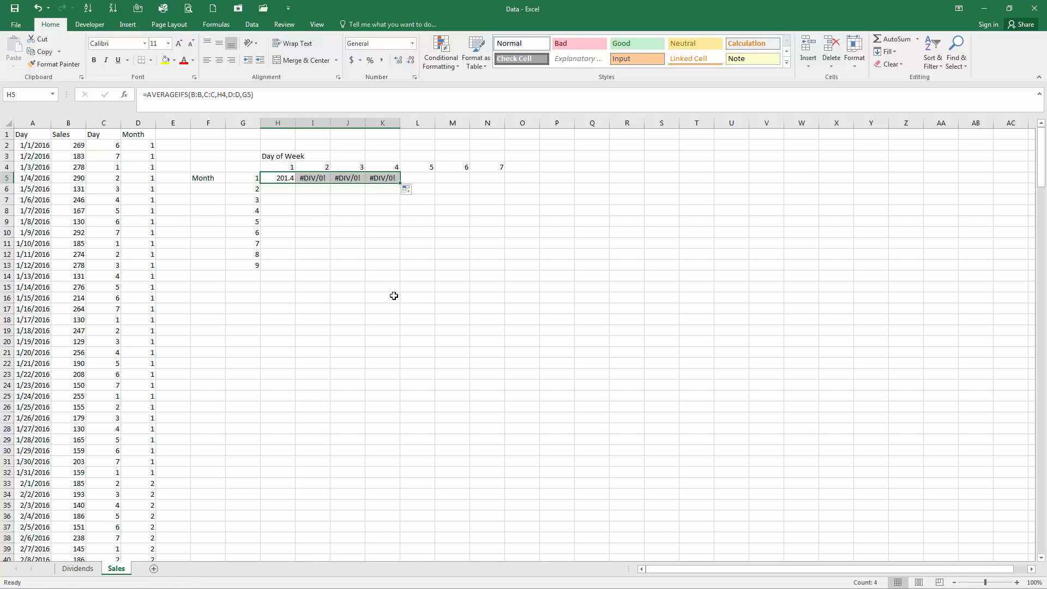
{"action": "left_click", "coordinate": [321, 176]}
{"action": "key", "text": "F2"}
{"action": "key", "text": "Escape"}
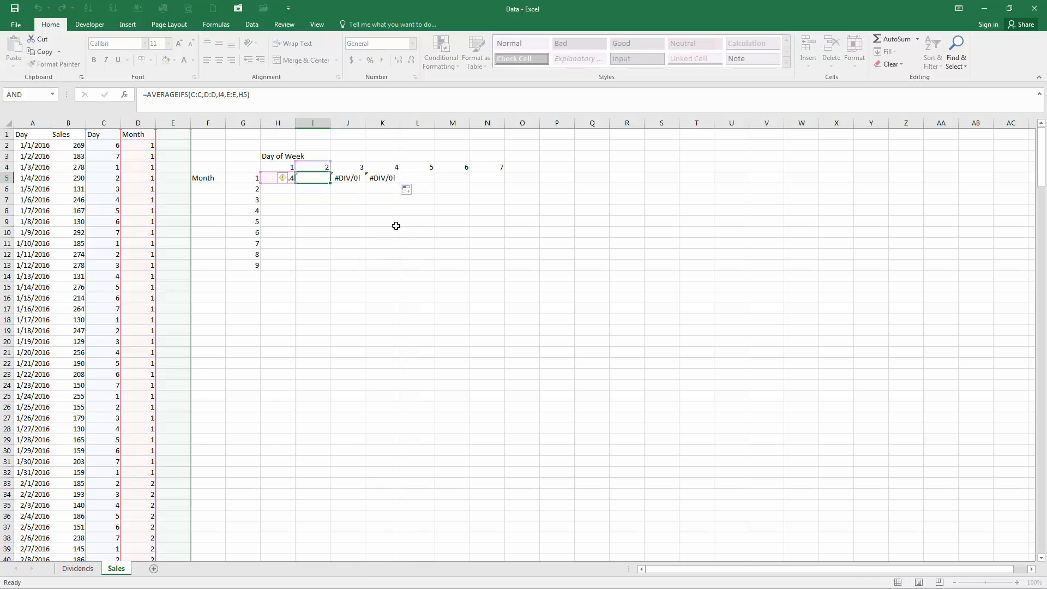
{"action": "left_click", "coordinate": [40, 8]}
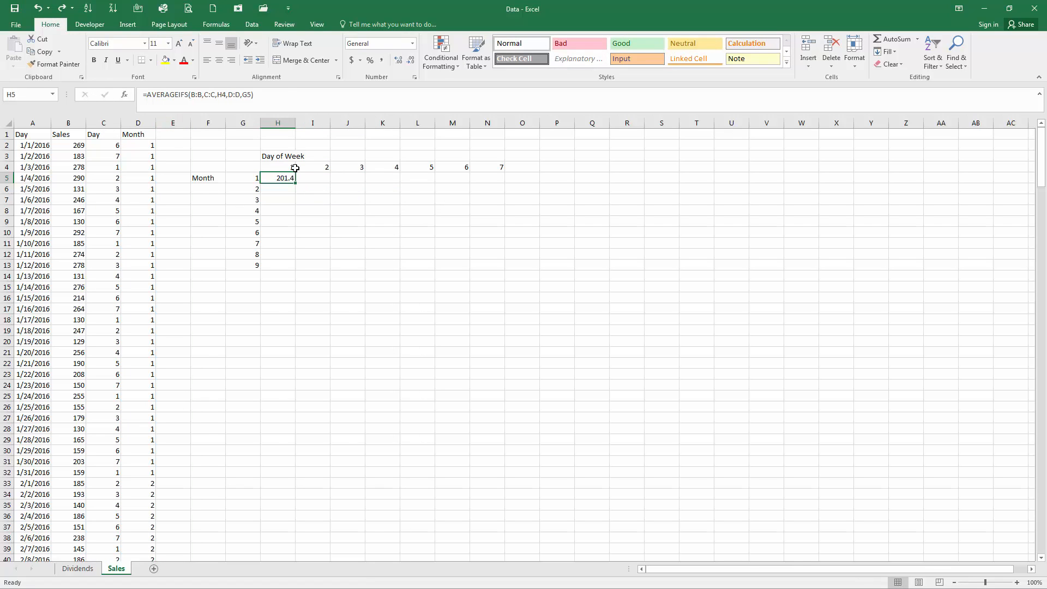
Step: Edit the formula in H5 to make the first two ranges absolute as $B:$B and $C:$C
{"action": "key", "text": "F2"}
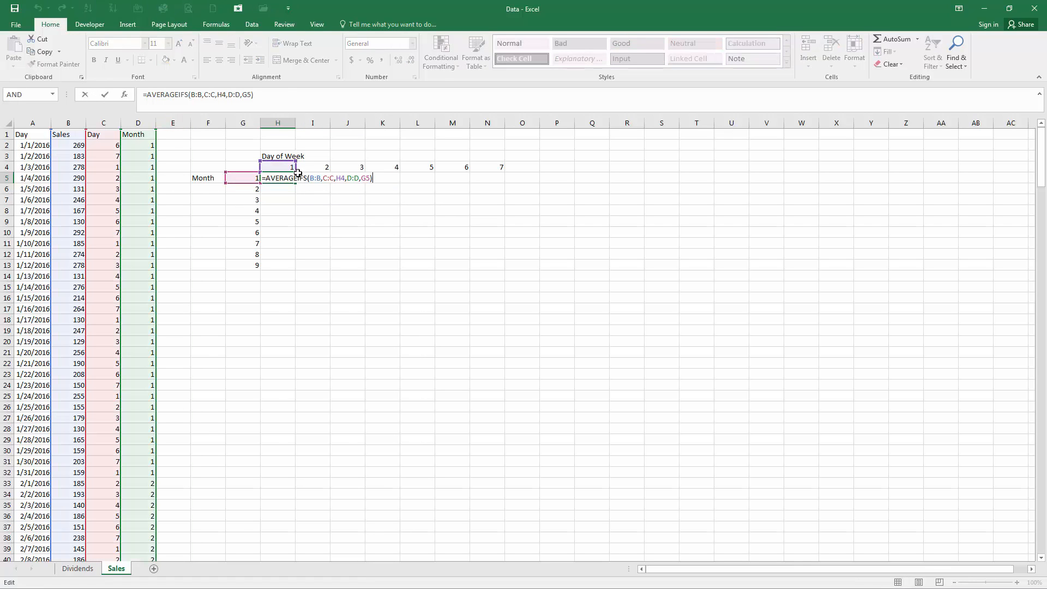
{"action": "left_click", "coordinate": [309, 178]}
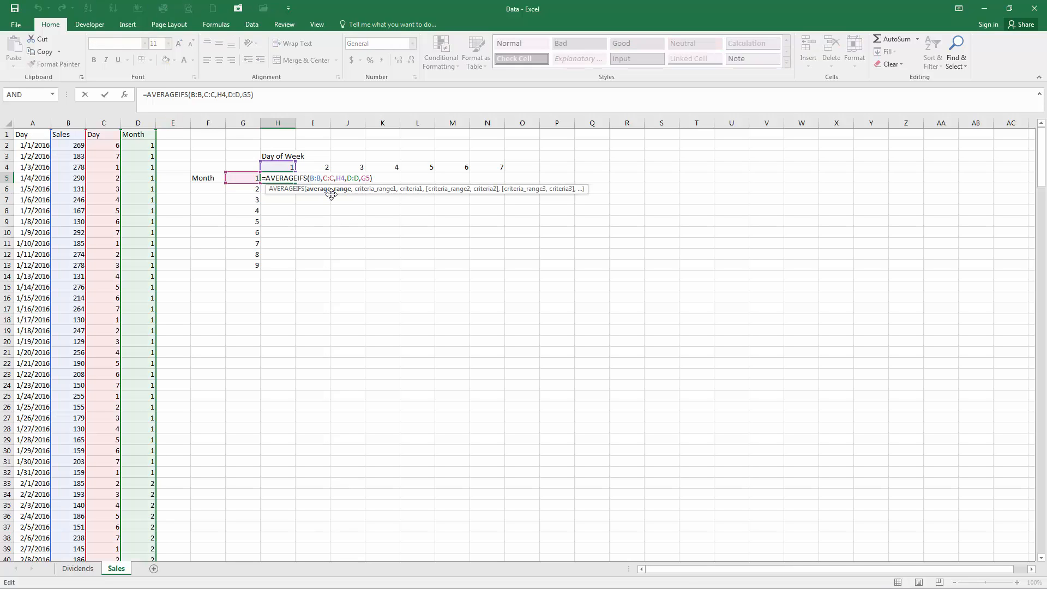
{"action": "type", "text": "$"}
{"action": "left_click", "coordinate": [323, 179]}
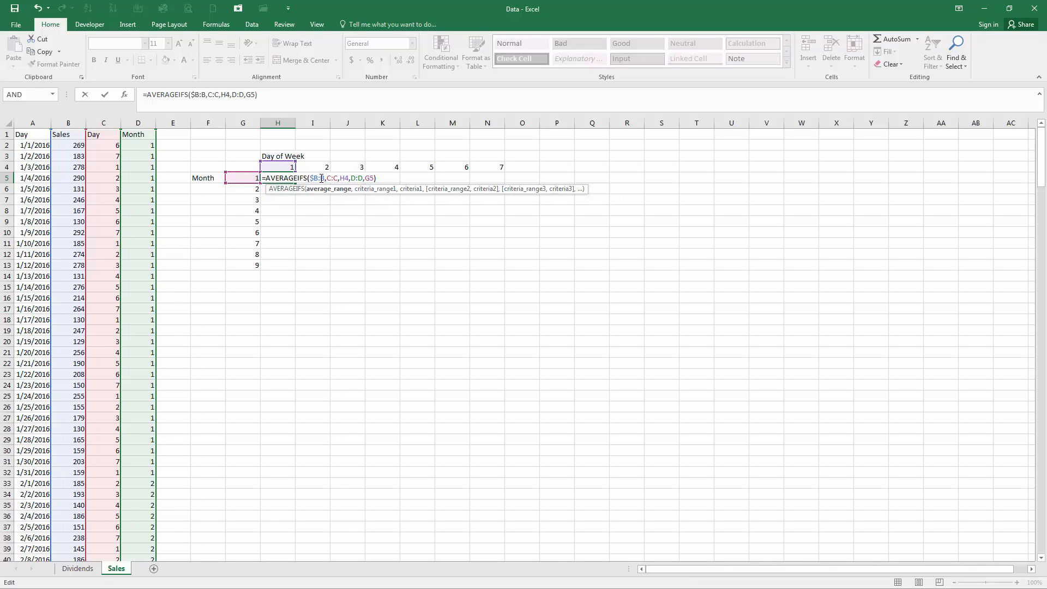
{"action": "type", "text": "$"}
{"action": "left_click", "coordinate": [331, 178]}
{"action": "type", "text": "$"}
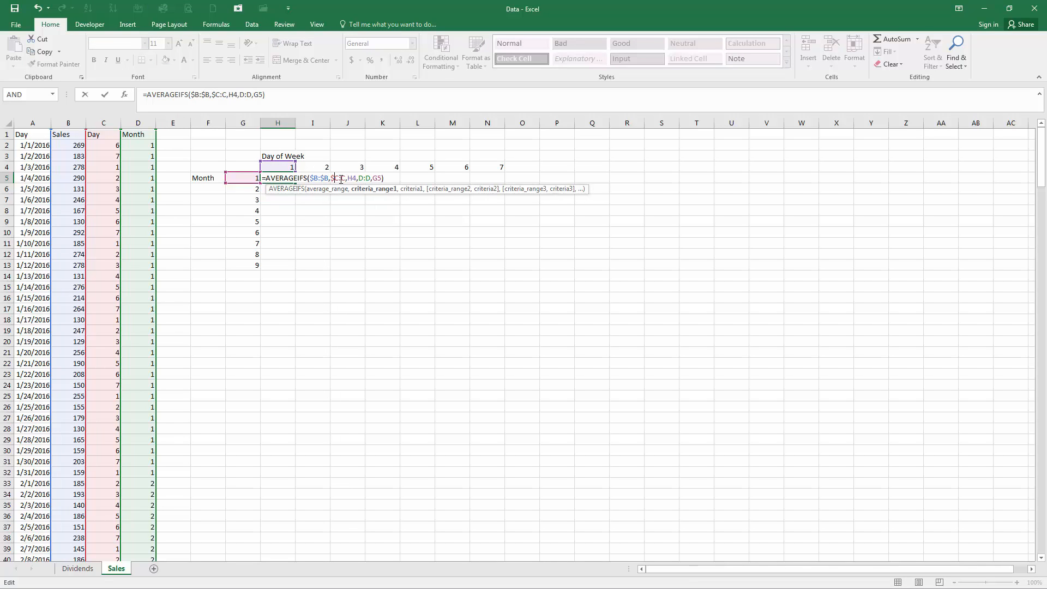
{"action": "left_click", "coordinate": [342, 178]}
{"action": "type", "text": "$"}
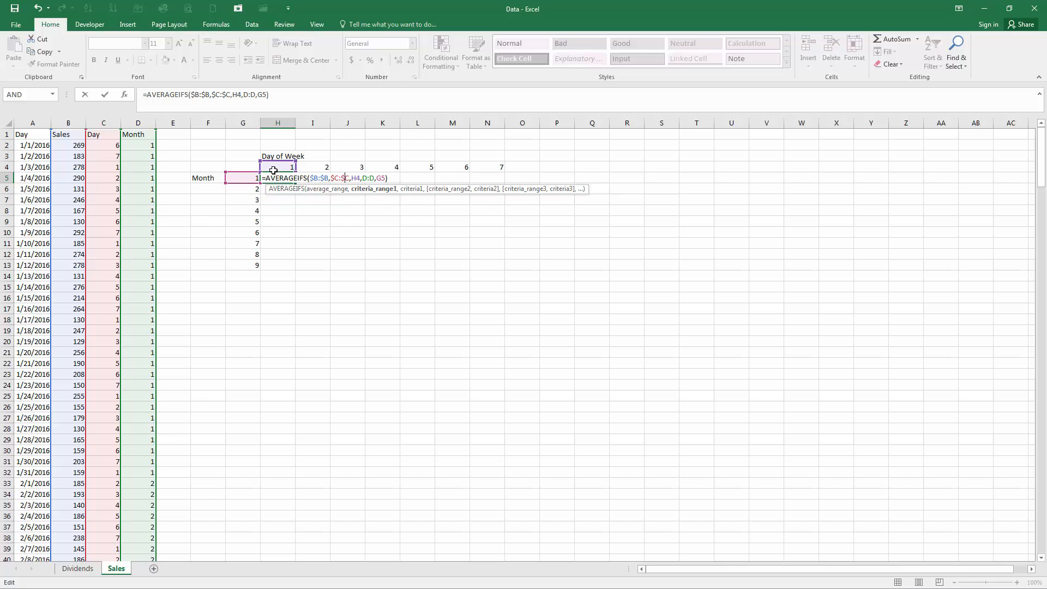
Step: Lock the remaining H5 references as H$4, $D:$D and $G5, and fill the formula through H5:N13
{"action": "left_click", "coordinate": [355, 178]}
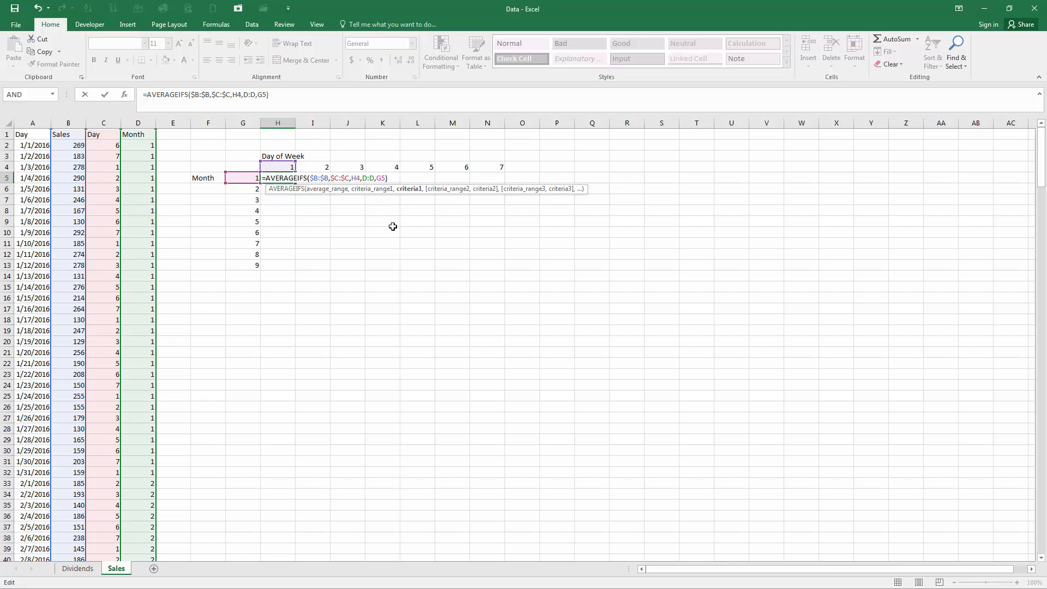
{"action": "type", "text": "$"}
{"action": "left_click", "coordinate": [381, 177]}
{"action": "type", "text": "$"}
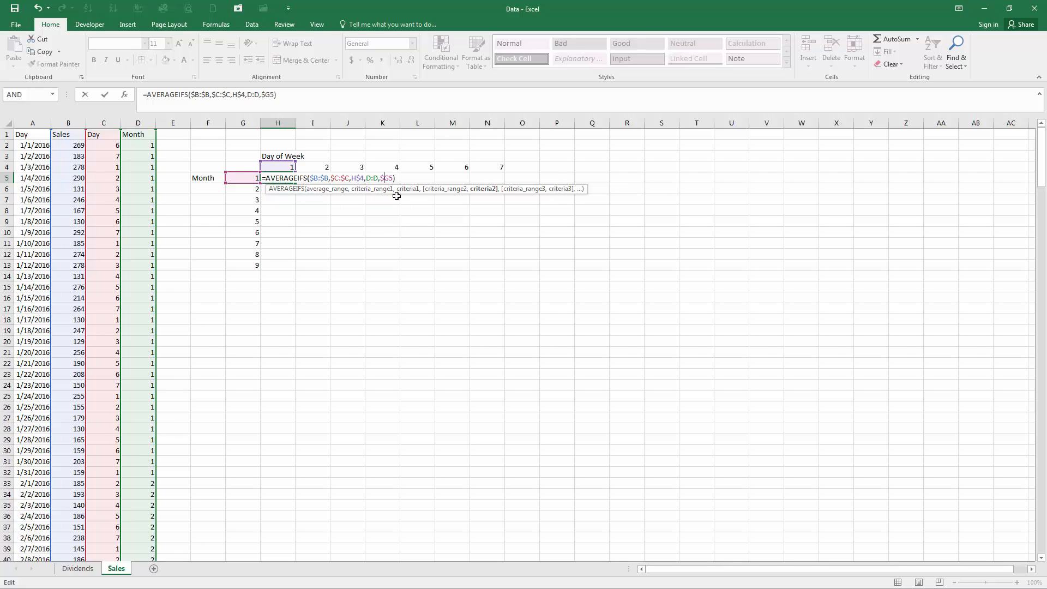
{"action": "left_click", "coordinate": [374, 178]}
{"action": "type", "text": "$"}
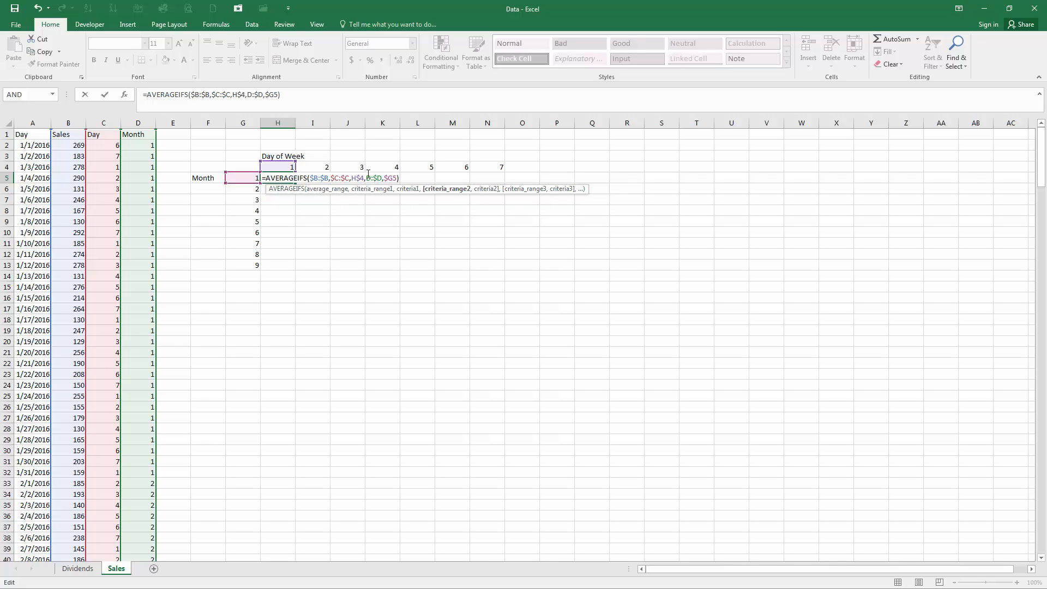
{"action": "left_click", "coordinate": [367, 177]}
{"action": "type", "text": "$"}
{"action": "key", "text": "ctrl+Return"}
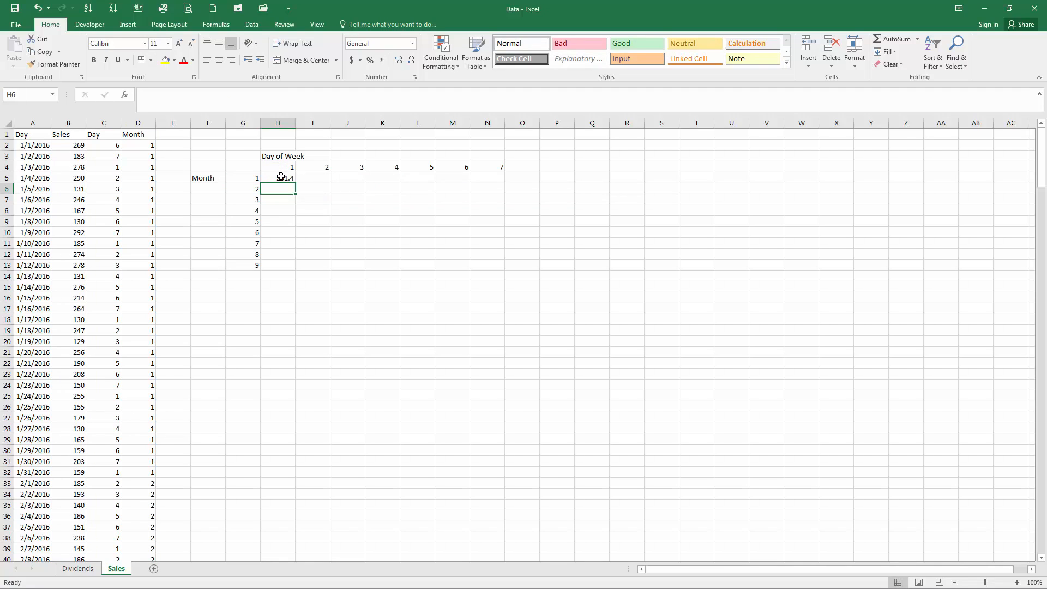
{"action": "left_click_drag", "start_coordinate": [295, 182], "coordinate": [494, 258]}
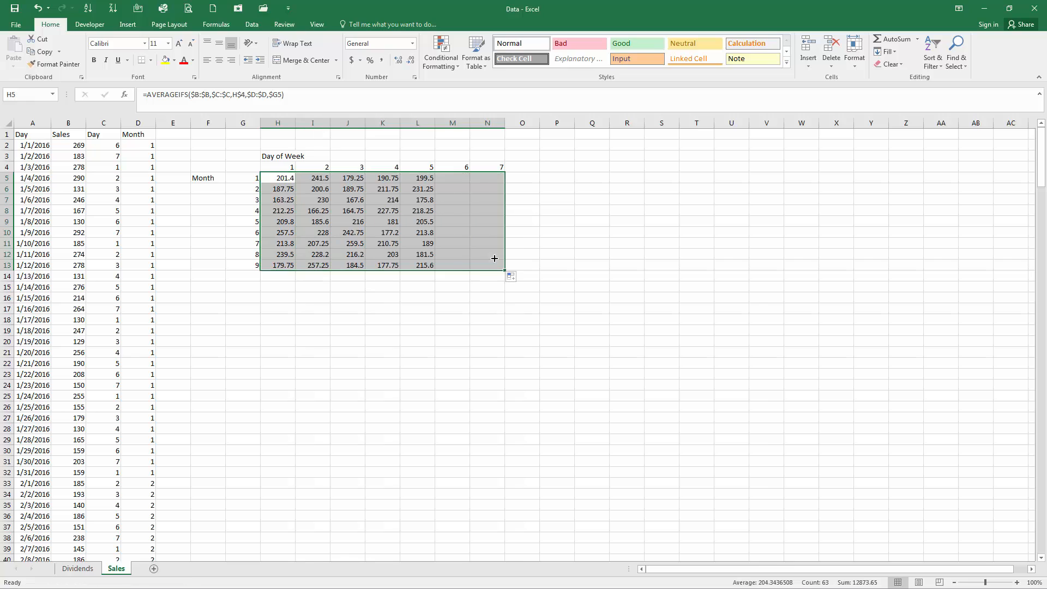